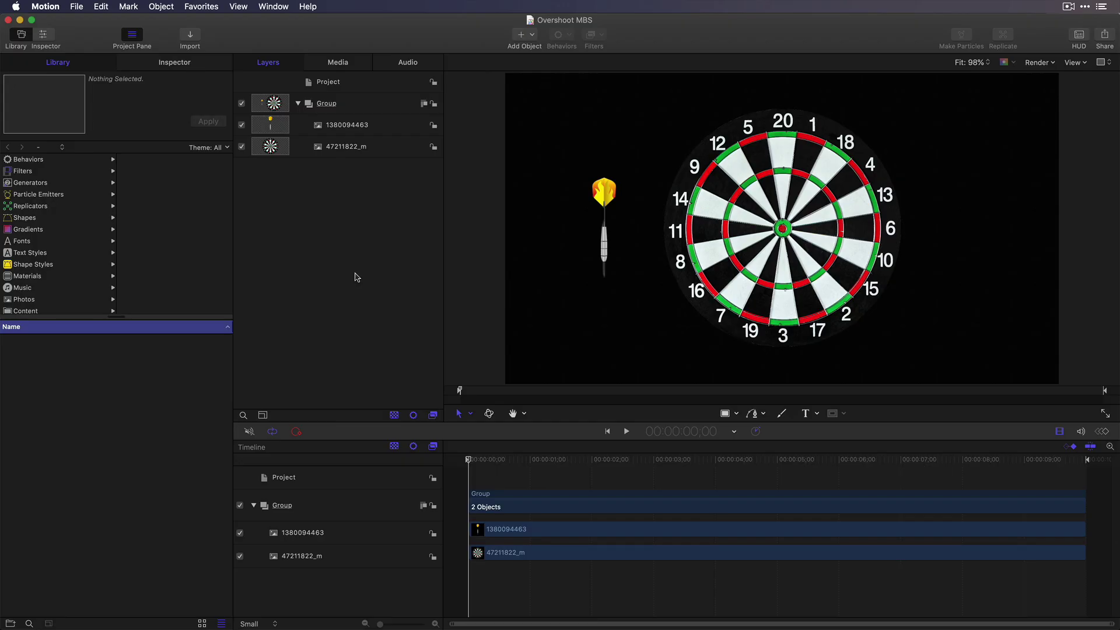
- Add a Gradient generator from the Library and send it behind the dart and dartboard
left_click(372, 147)
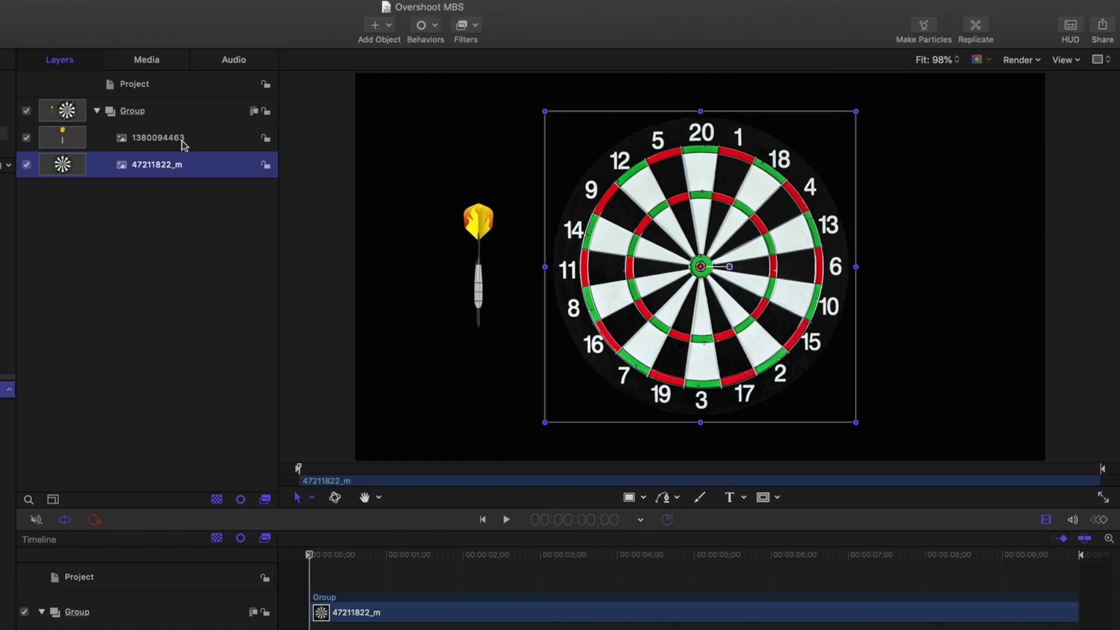
left_click(182, 143)
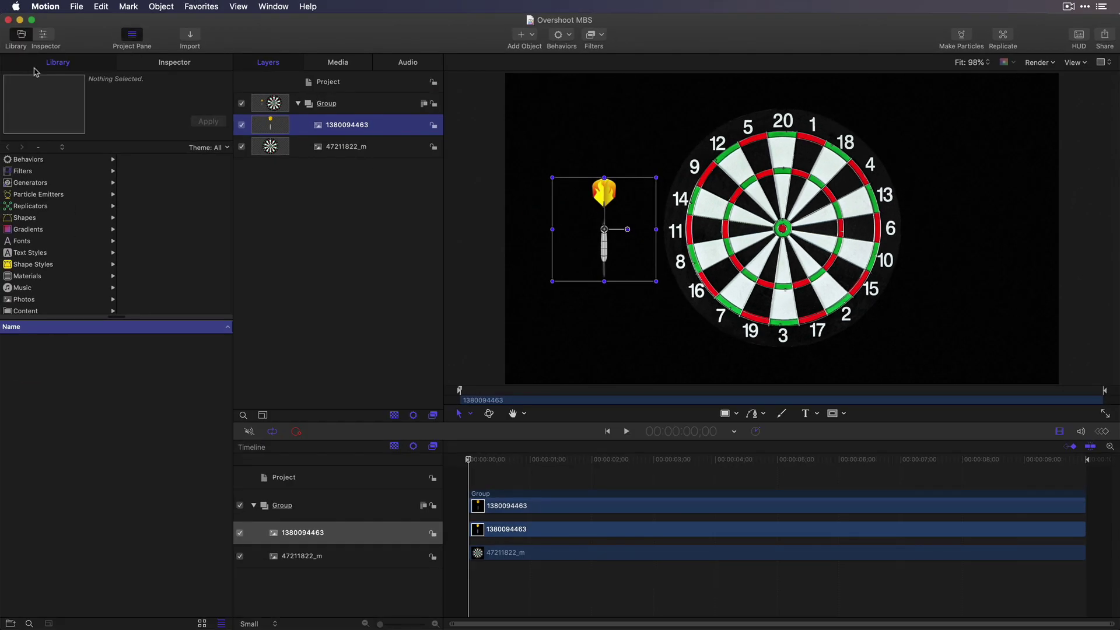
left_click(30, 182)
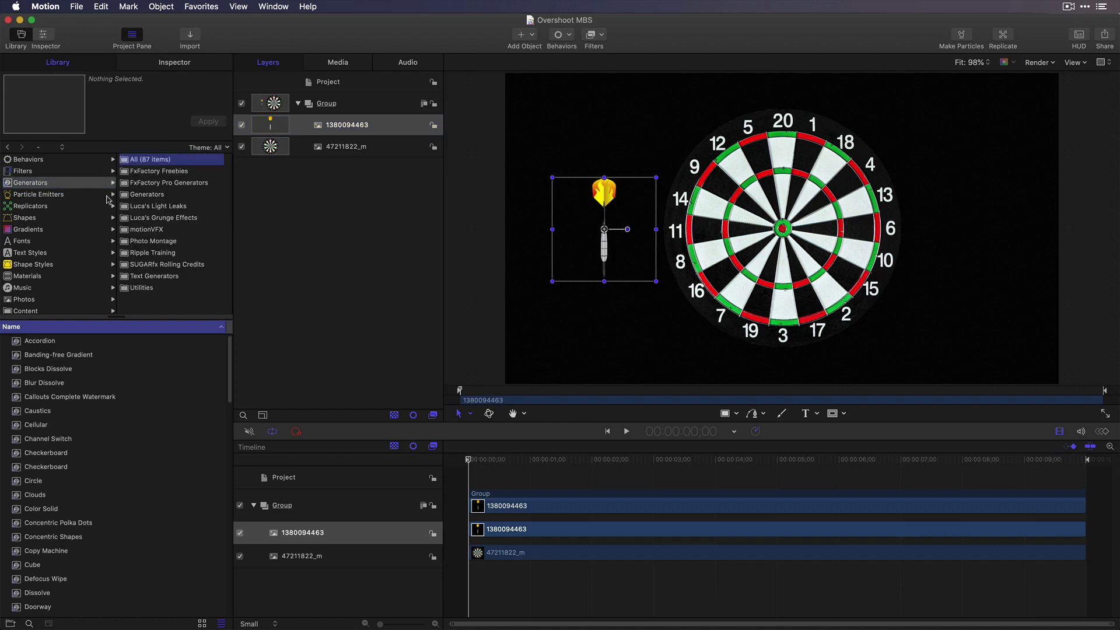
left_click(139, 196)
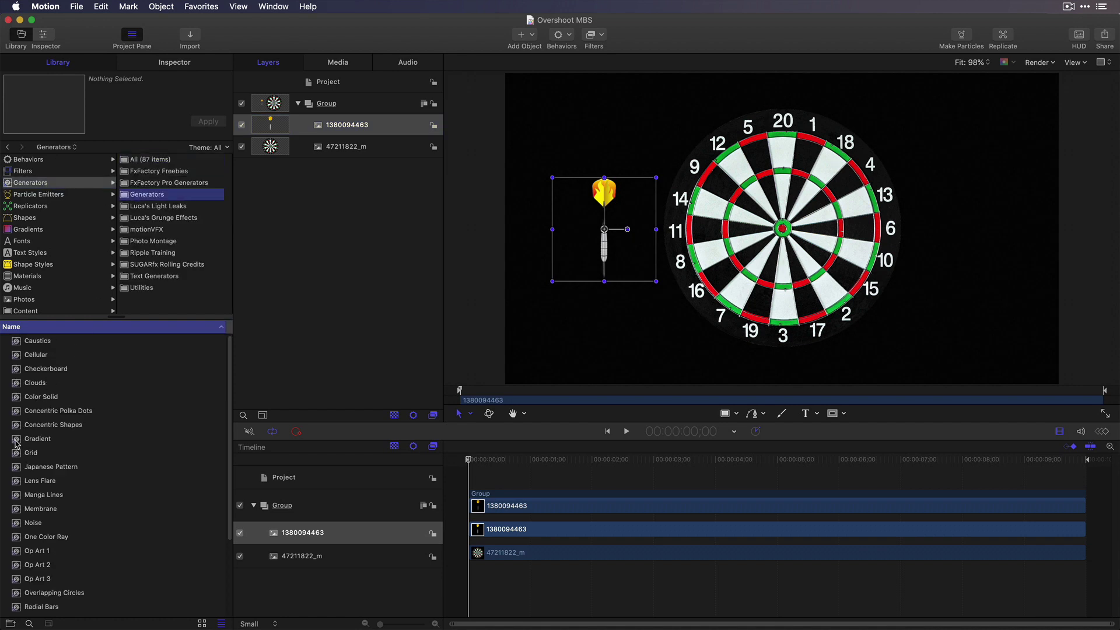
left_click_drag(16, 444, 323, 126)
key("super+shift+bracketleft")
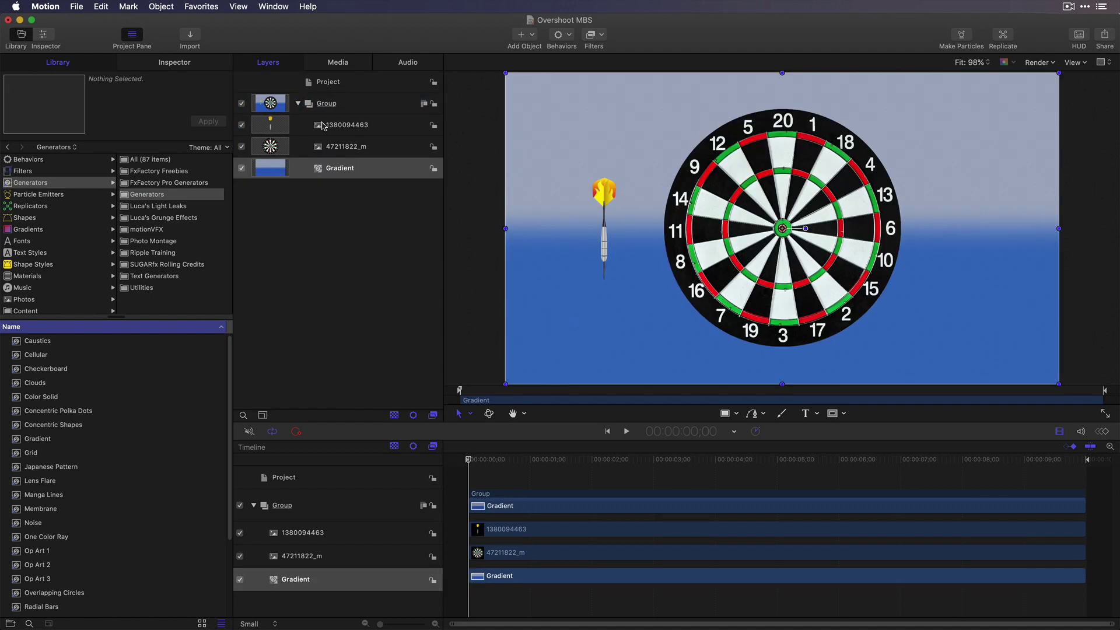
- Make the gradient Radial with a Start Y of 0
left_click(175, 62)
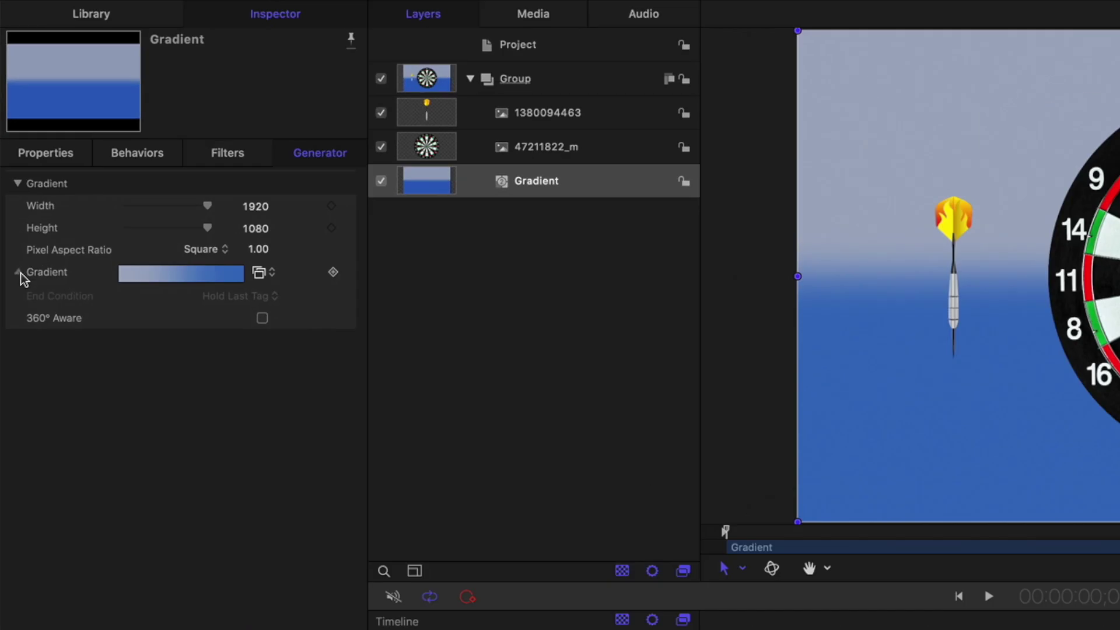
left_click(19, 275)
left_click(245, 531)
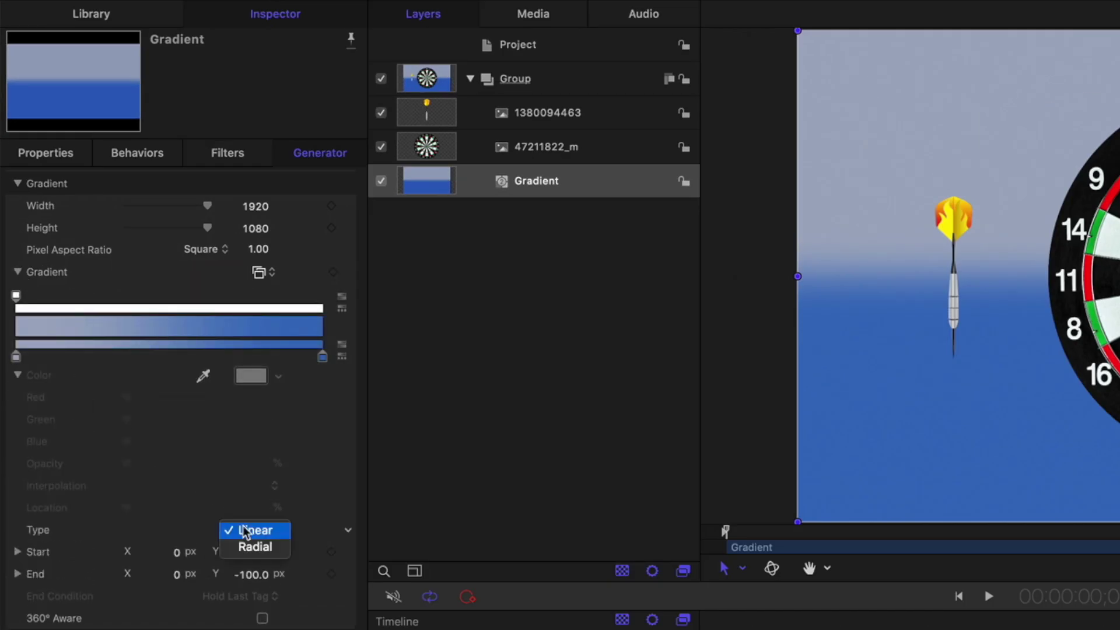
left_click(251, 547)
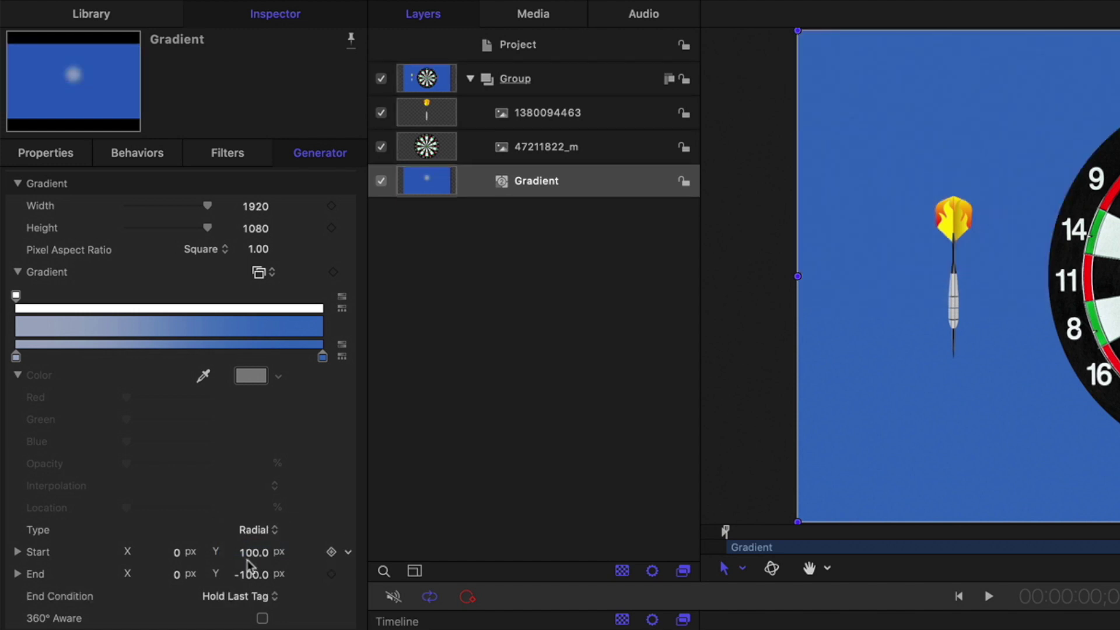
left_click(251, 561)
type("0")
key("Return")
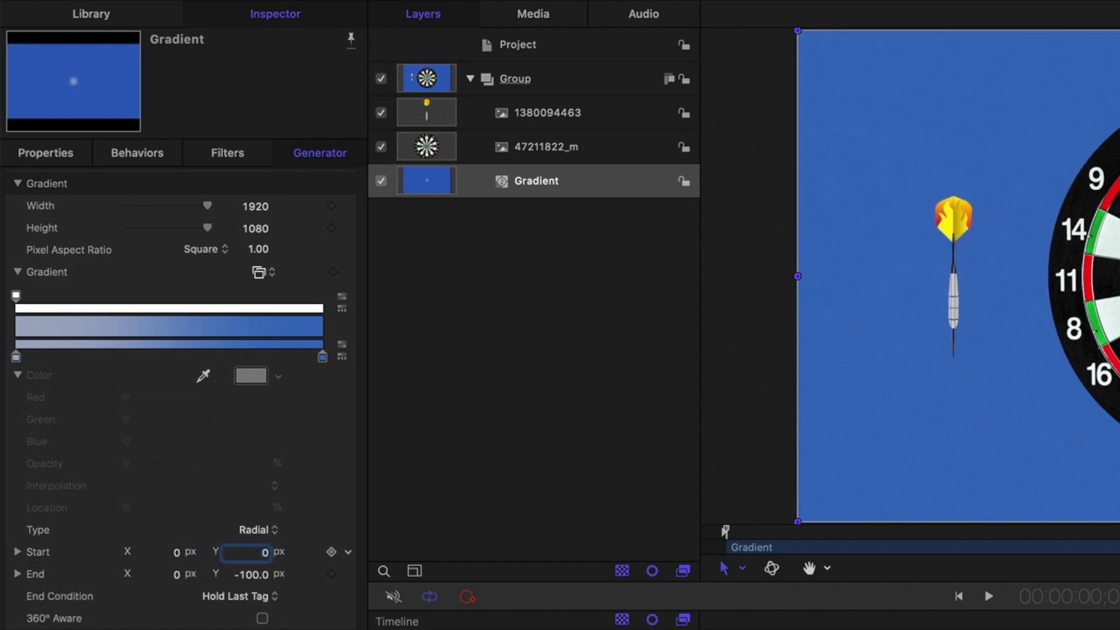
- Colour the gradient cyan in the centre fading to deep blue, and widen its circle past the frame
left_click_drag(13, 358, 102, 360)
left_click_drag(322, 355, 343, 367)
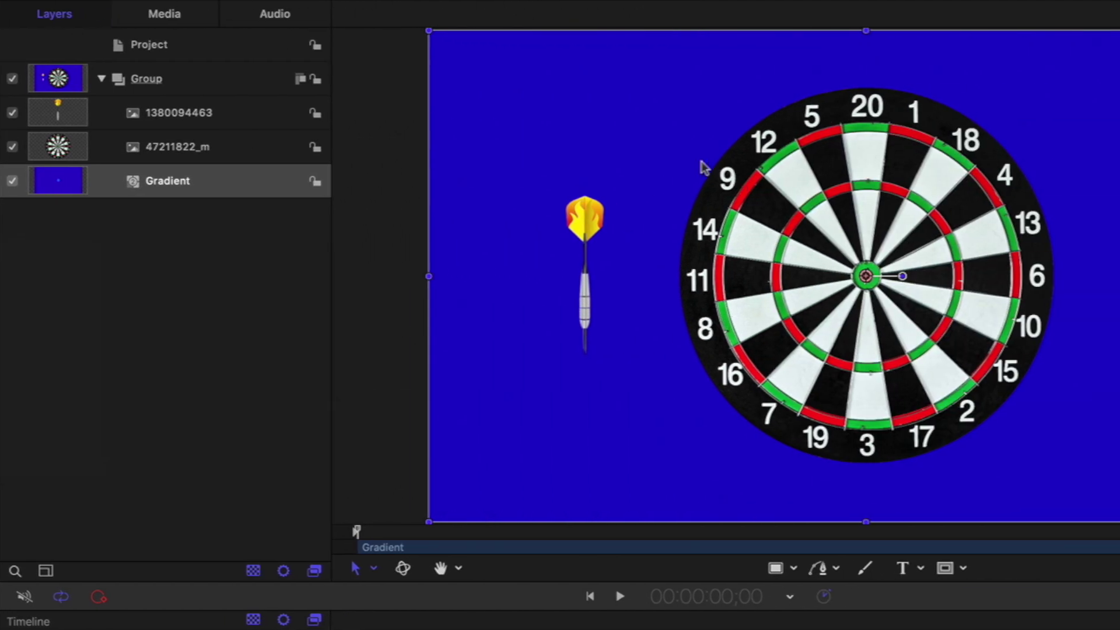
right_click(811, 162)
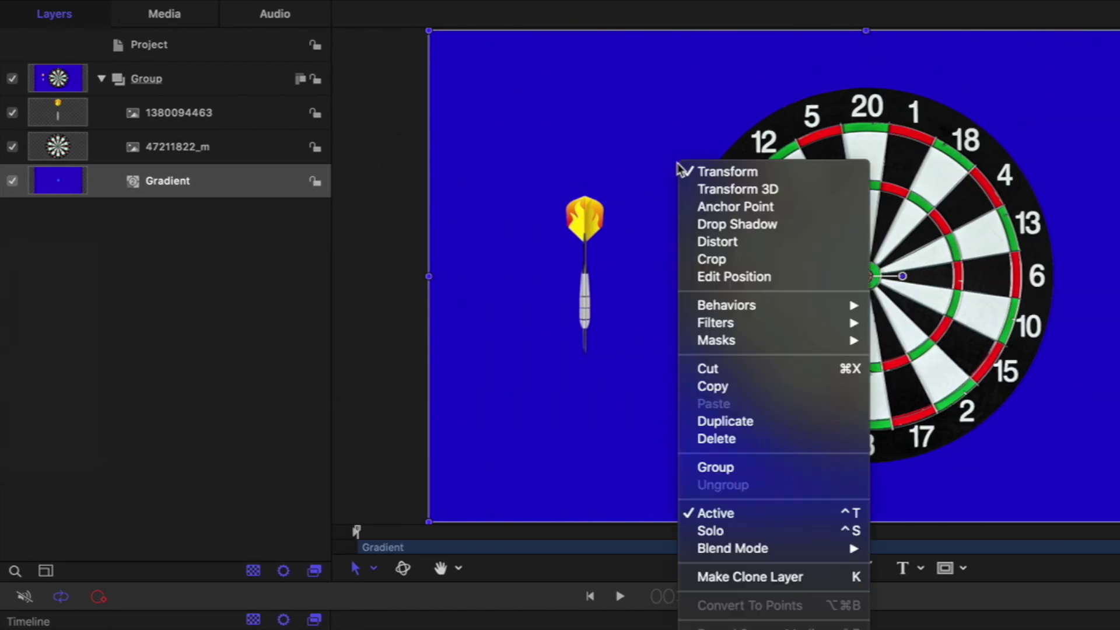
left_click(729, 277)
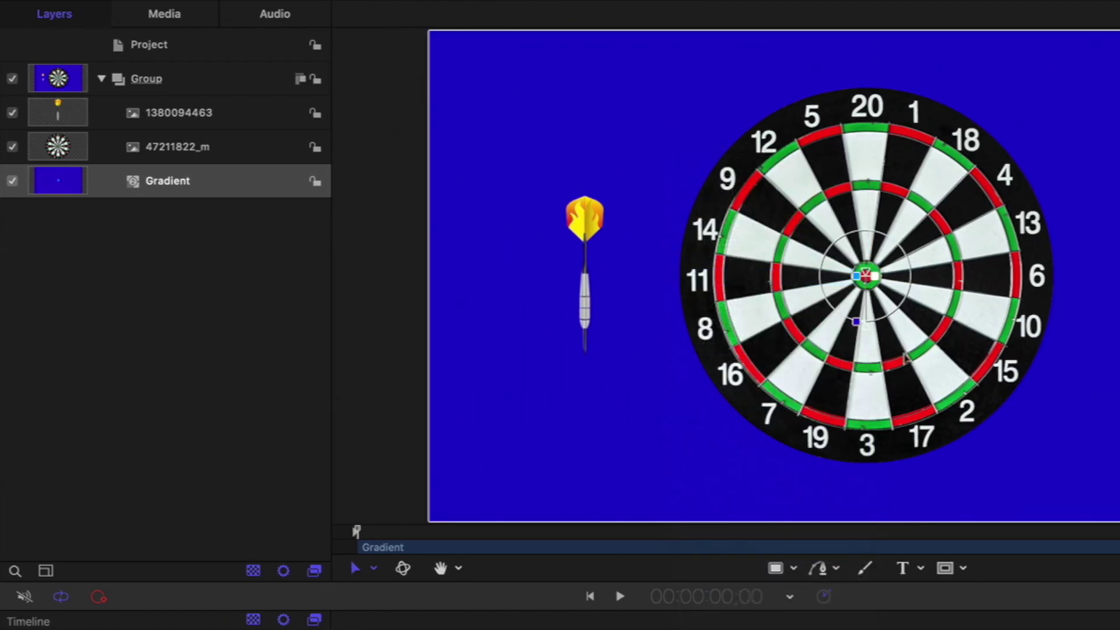
left_click_drag(865, 327, 992, 629)
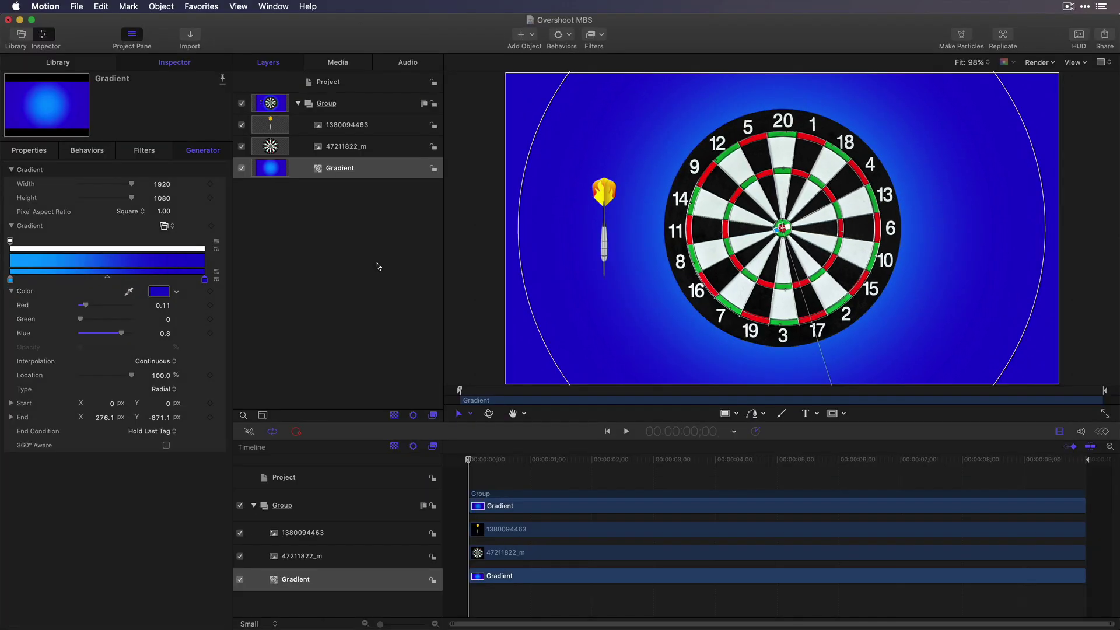
left_click(223, 331)
left_click(350, 147)
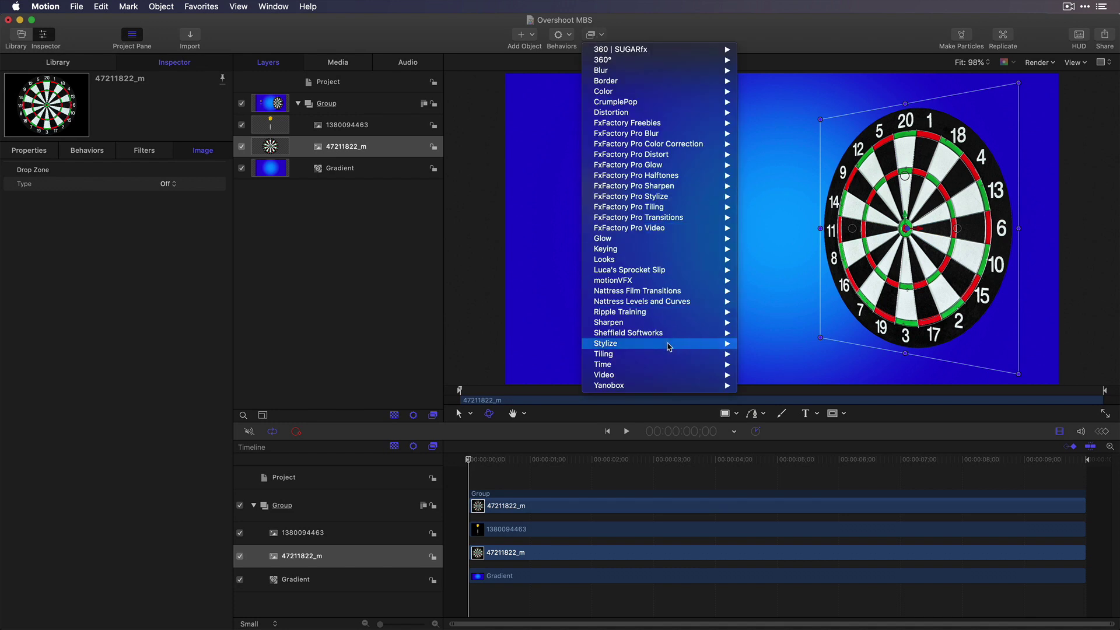
- Add an Extrude filter to the dartboard with its style set to Gradient
mouse_move(666, 346)
left_click(764, 437)
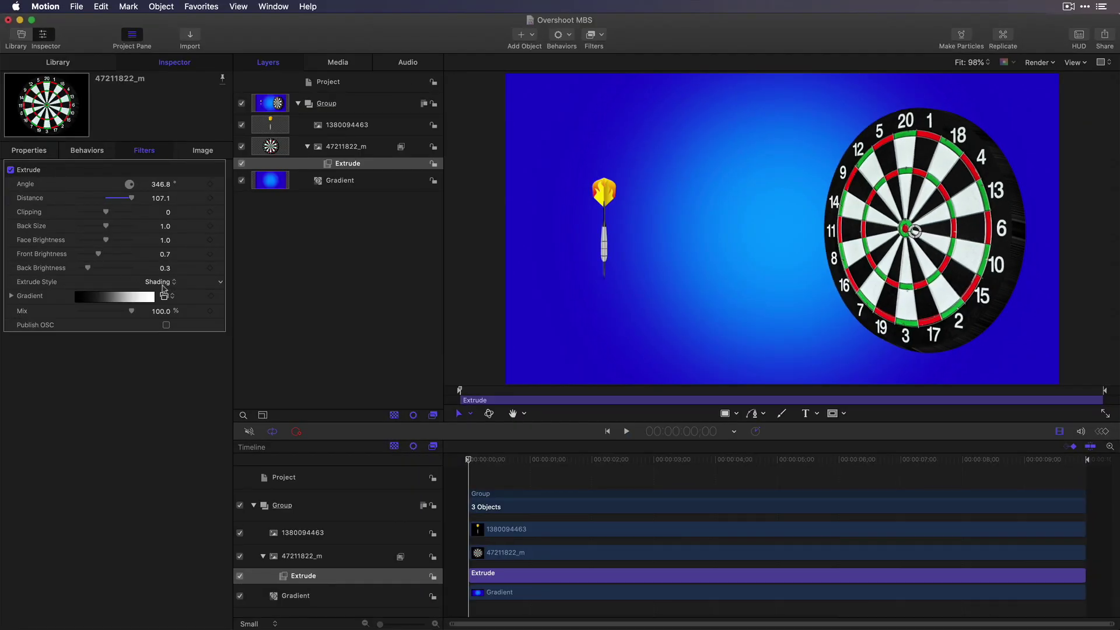
left_click(170, 283)
left_click(168, 291)
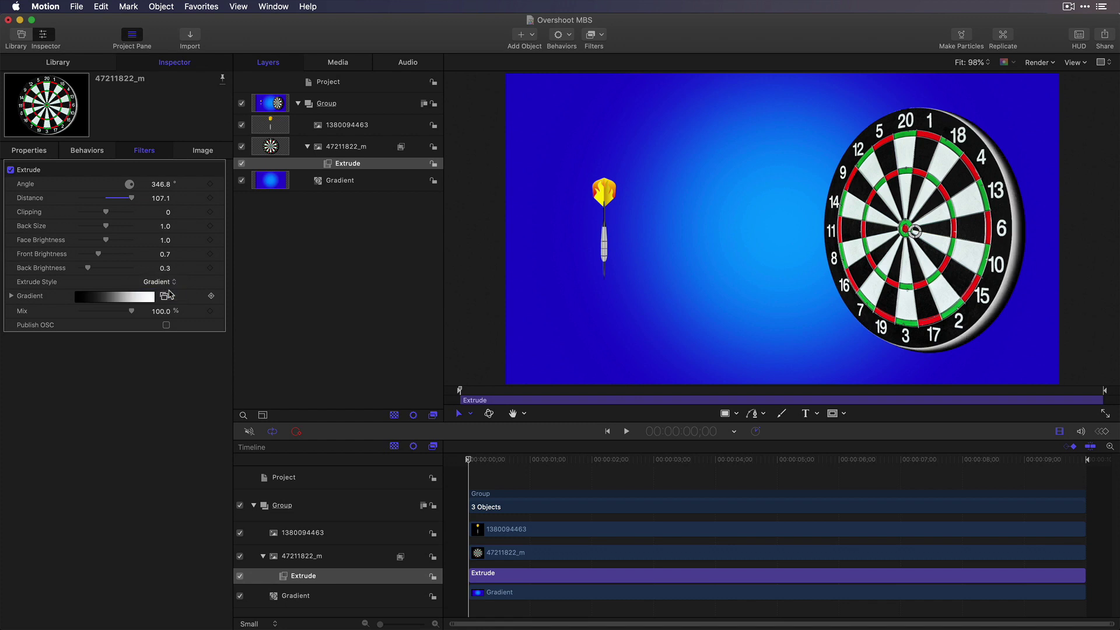
- Reverse the extrude gradient and set its end colours to dark grey and medium grey
left_click(12, 297)
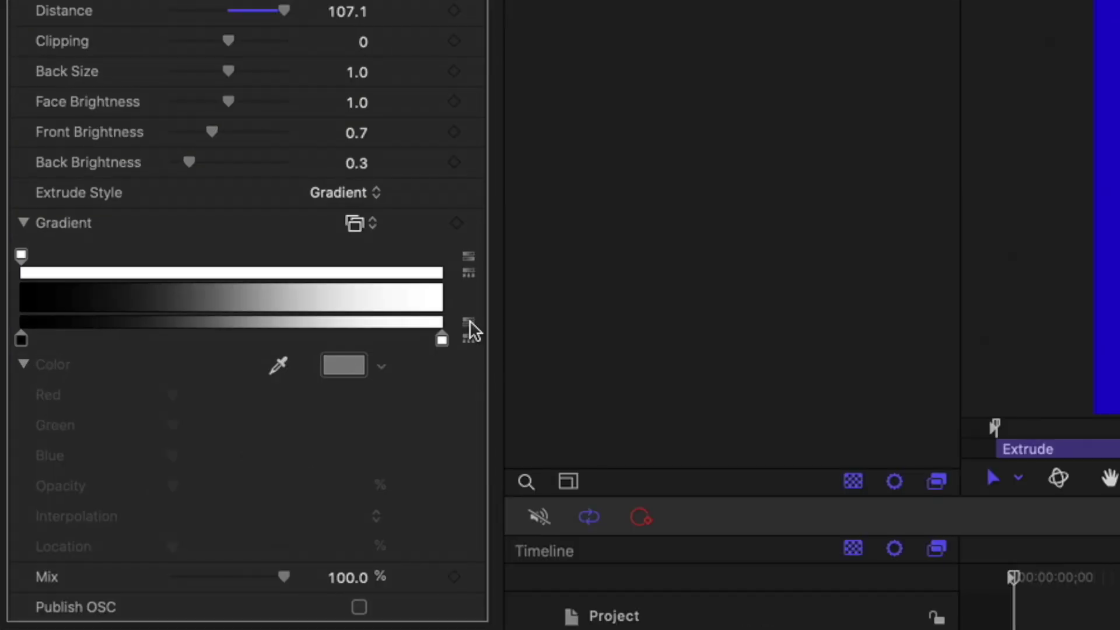
left_click(469, 323)
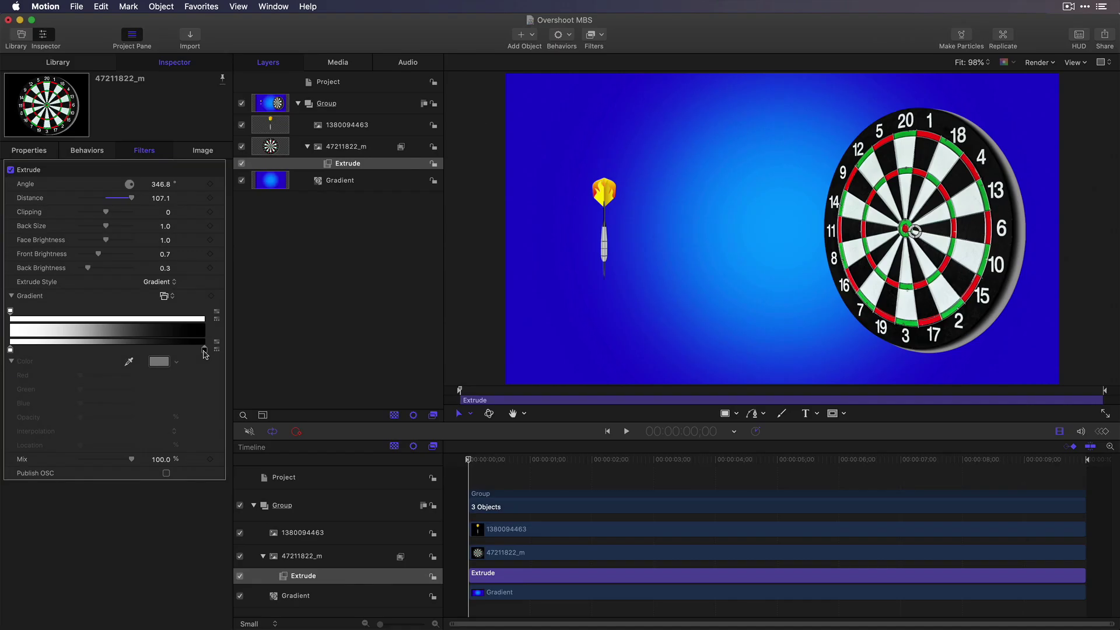
left_click(204, 350)
left_click_drag(207, 387, 234, 402)
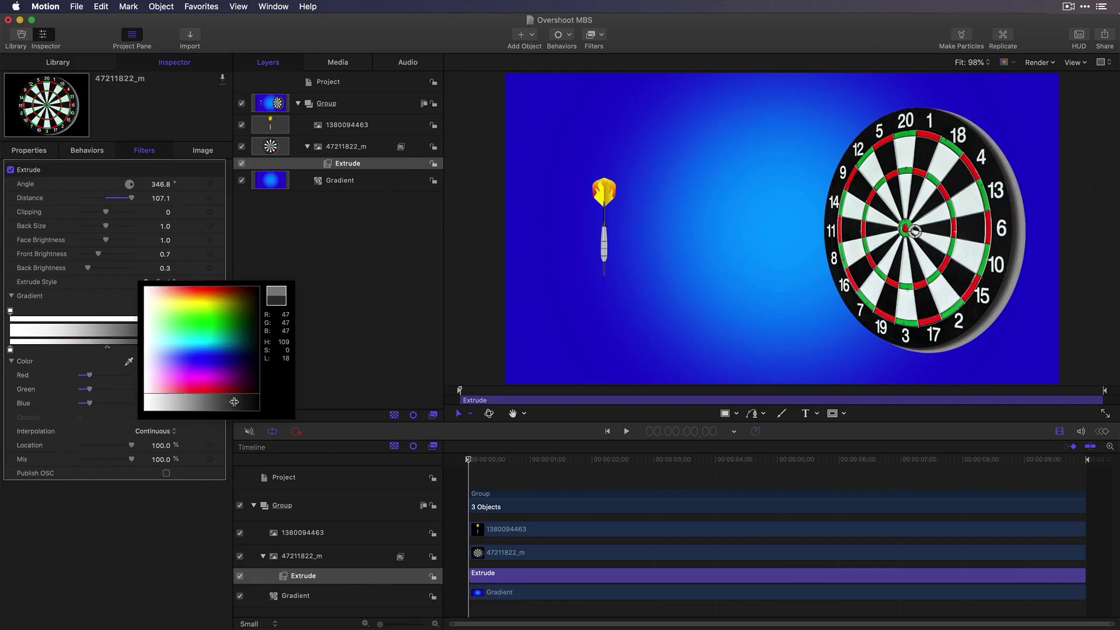
left_click(10, 350)
left_click_drag(55, 403, 106, 301)
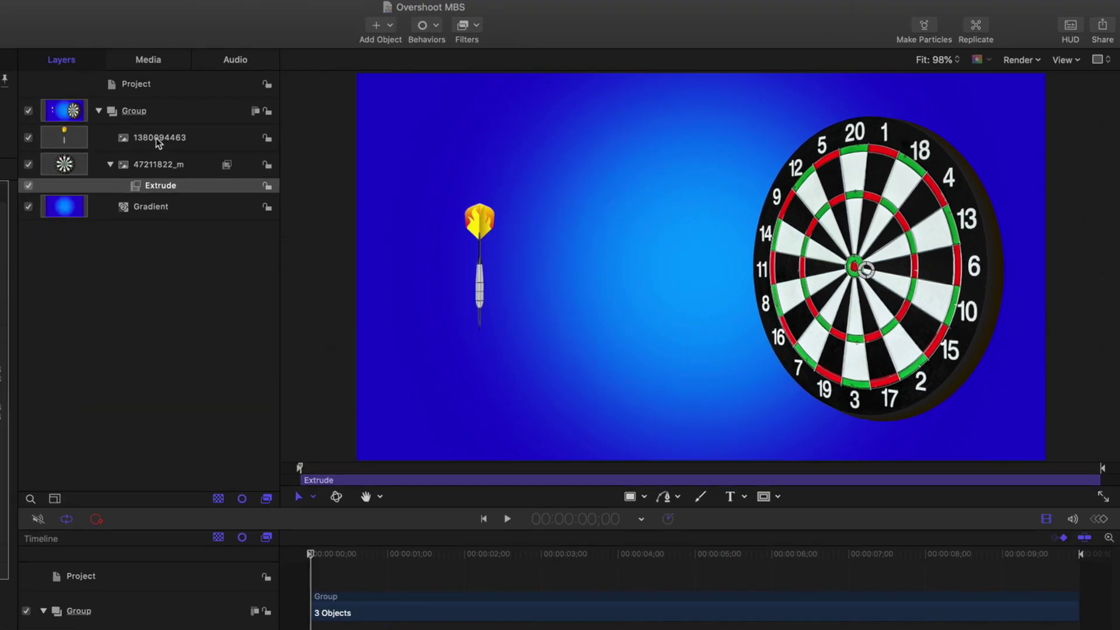
left_click(346, 126)
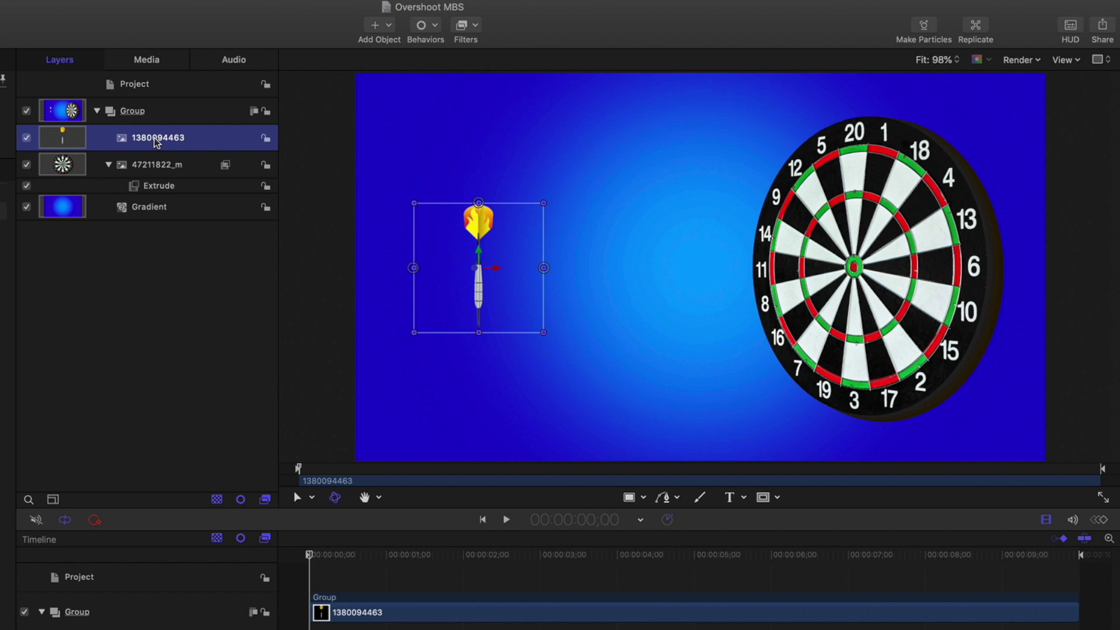
- Add a Basic Motion > Motion Path behaviour to the dart and scrub to preview its straight flight
key("s")
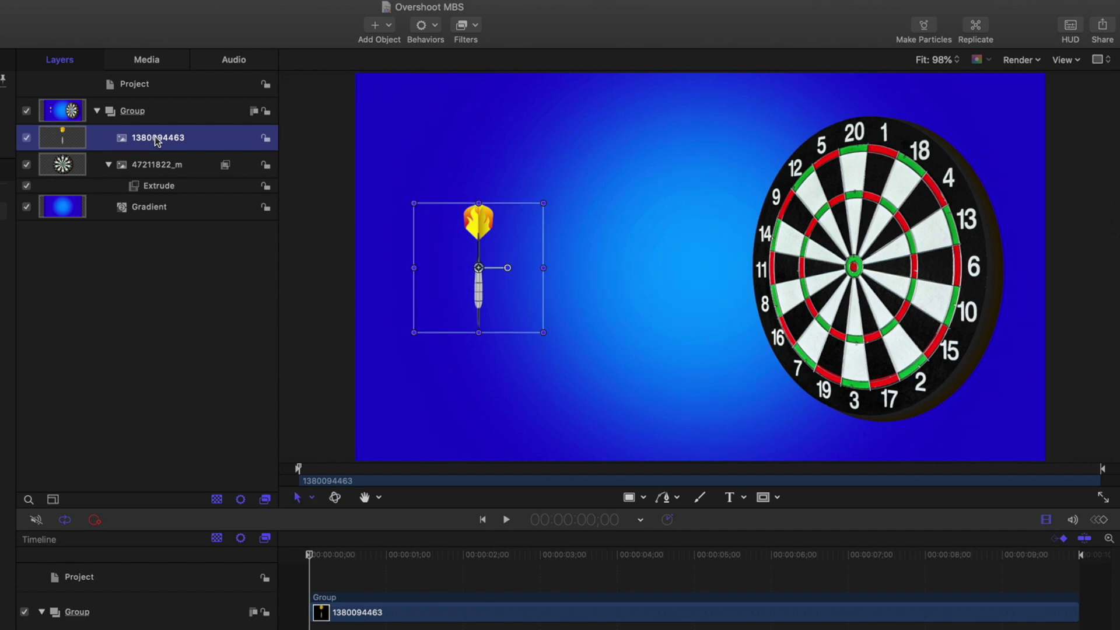
left_click(427, 28)
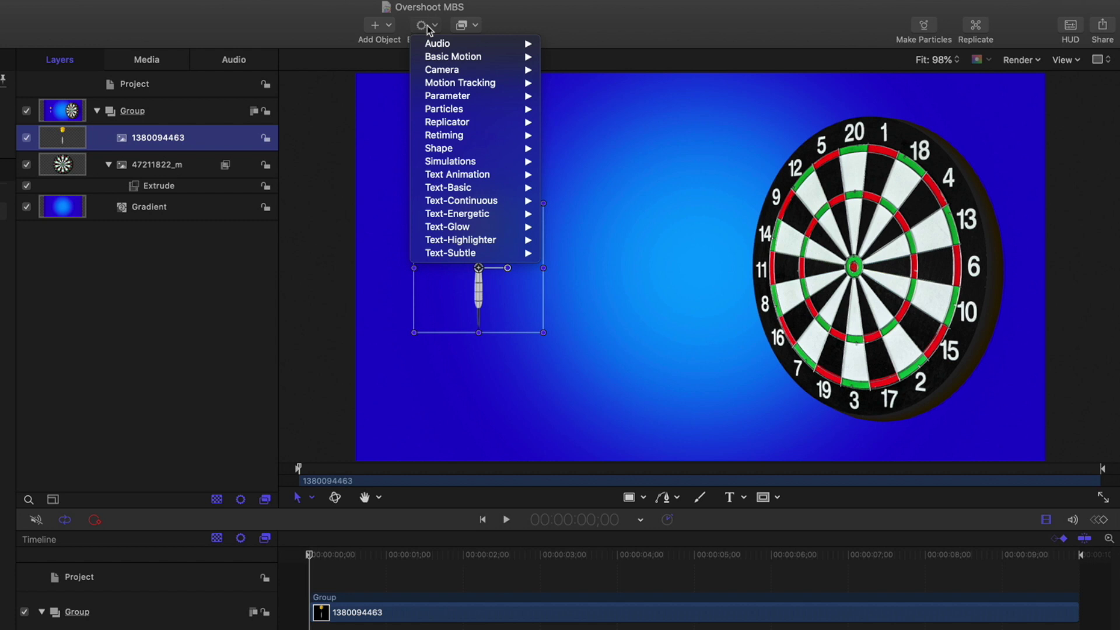
mouse_move(449, 61)
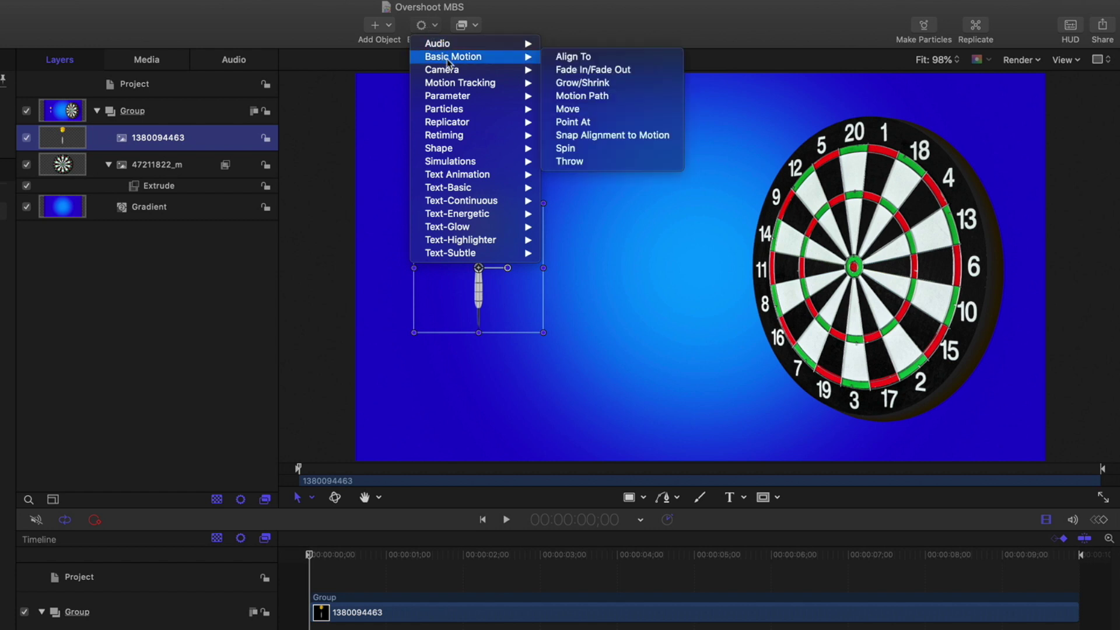
left_click(581, 95)
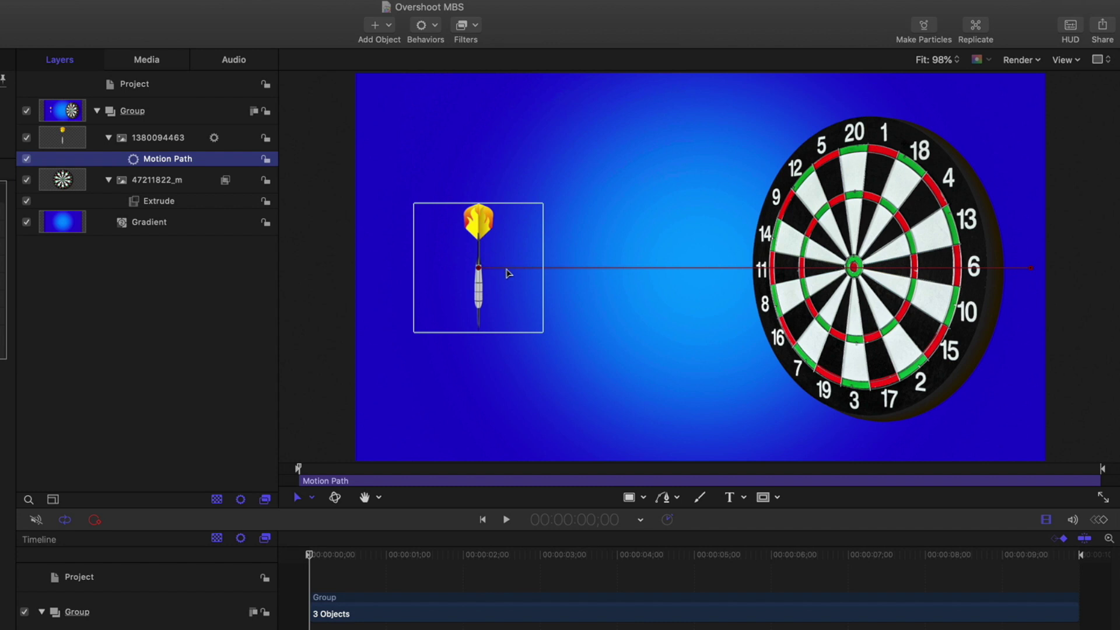
left_click_drag(320, 475, 276, 465)
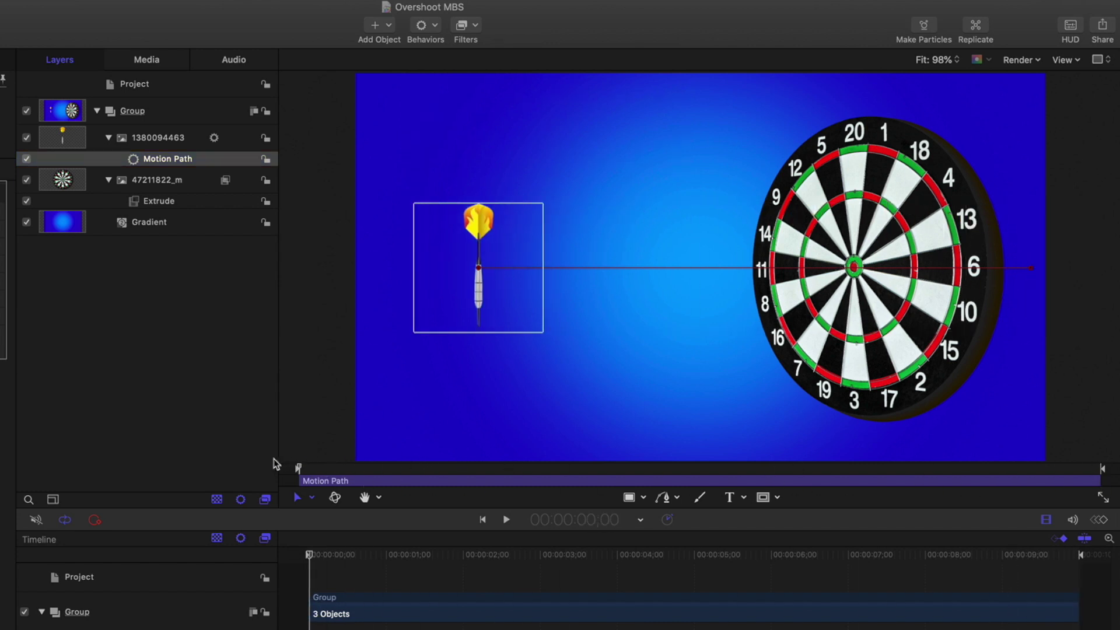
left_click(582, 522)
- Trim the Motion Path to end at 1 second and preview the flight
type("1")
key("Return")
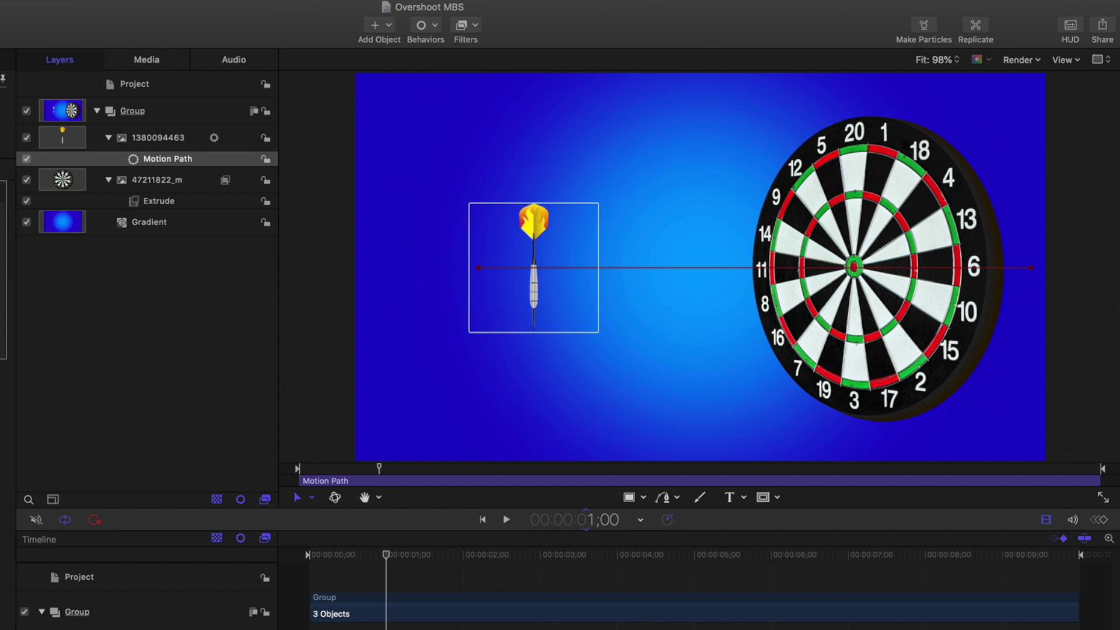
key("o")
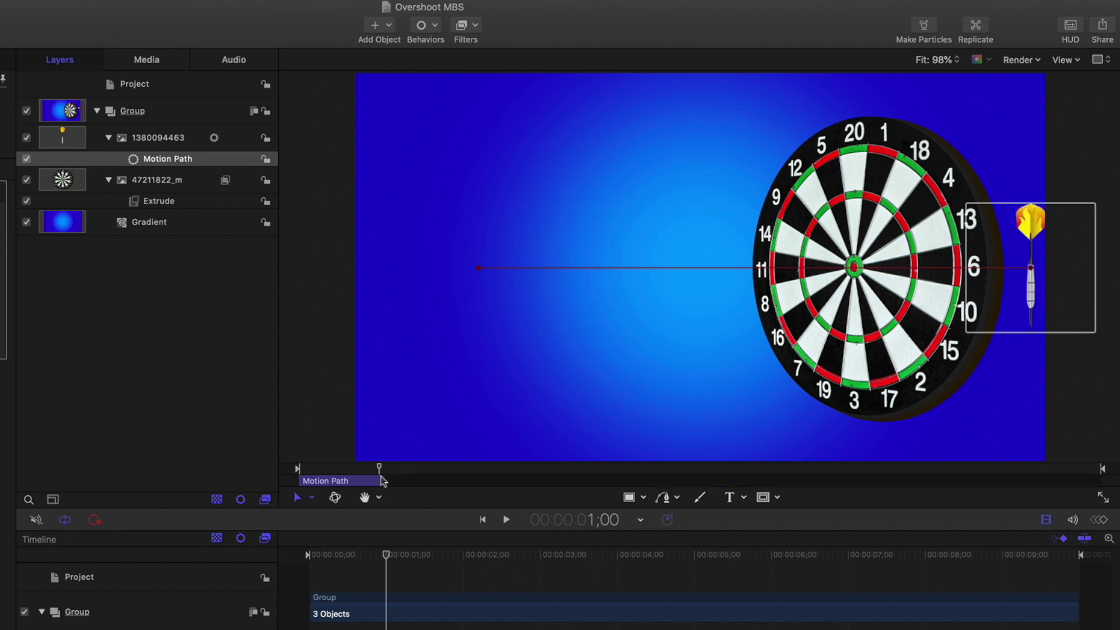
key("Left")
key("Left")
key("space")
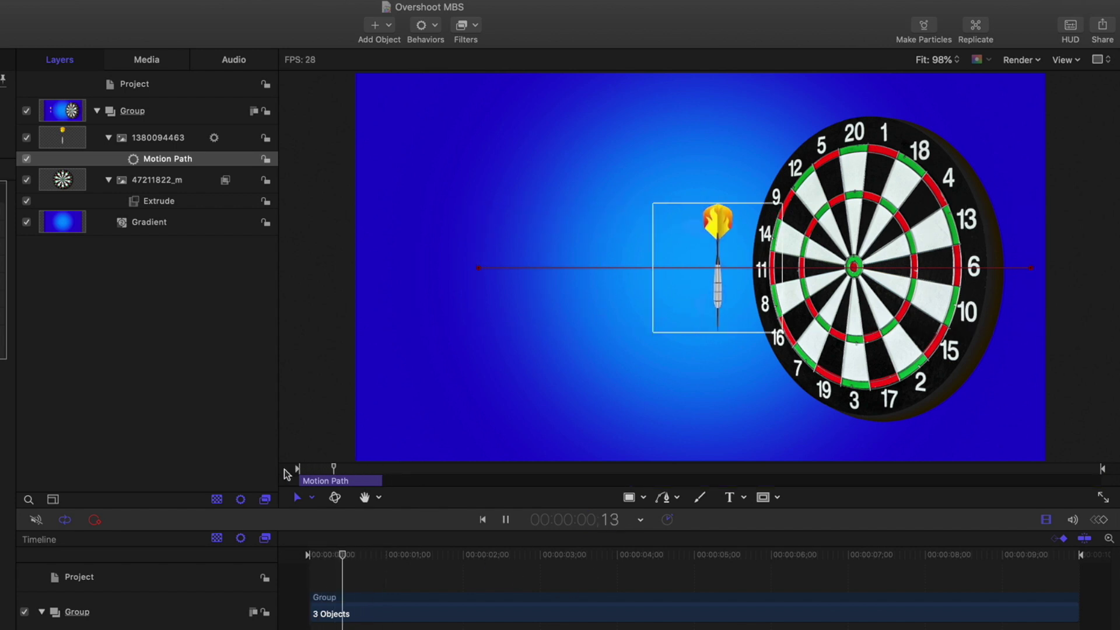
key("space")
type("14")
key("Return")
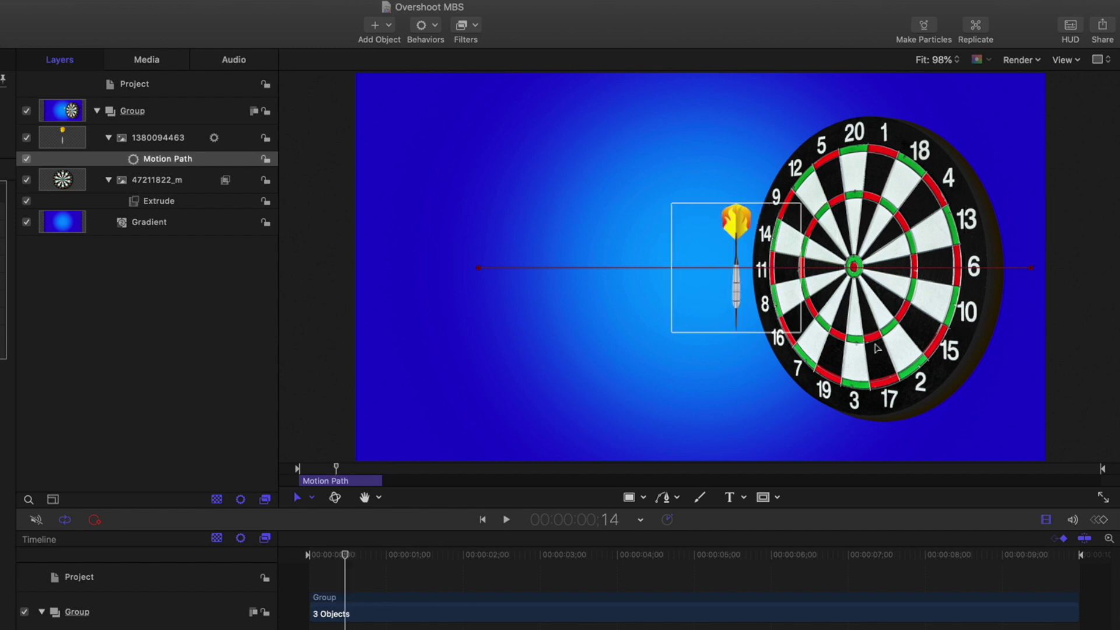
- Put the path's end on the bullseye, its start off the left edge, and bend it upward
left_click_drag(1034, 273, 853, 269)
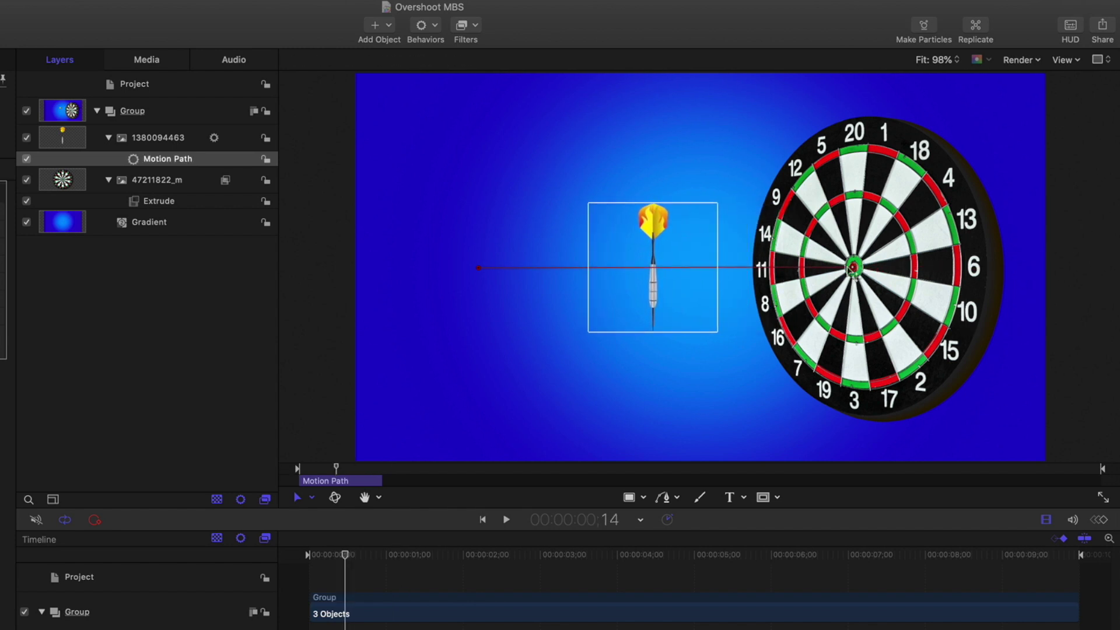
left_click_drag(478, 268, 228, 278)
left_click_drag(338, 468, 325, 468)
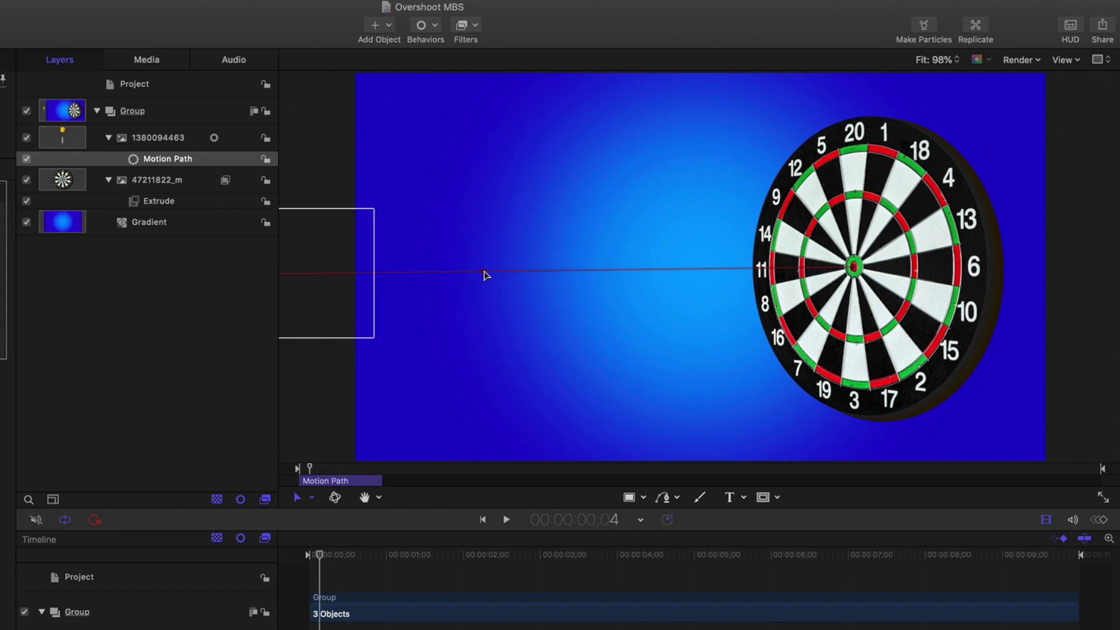
left_click_drag(484, 273, 493, 180)
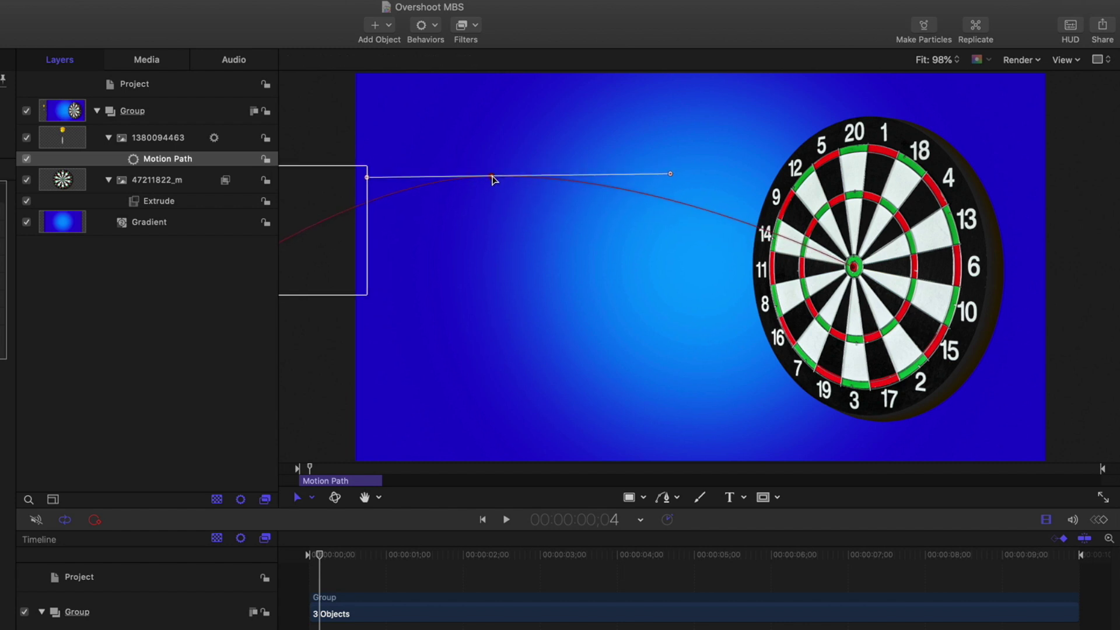
left_click_drag(331, 468, 358, 468)
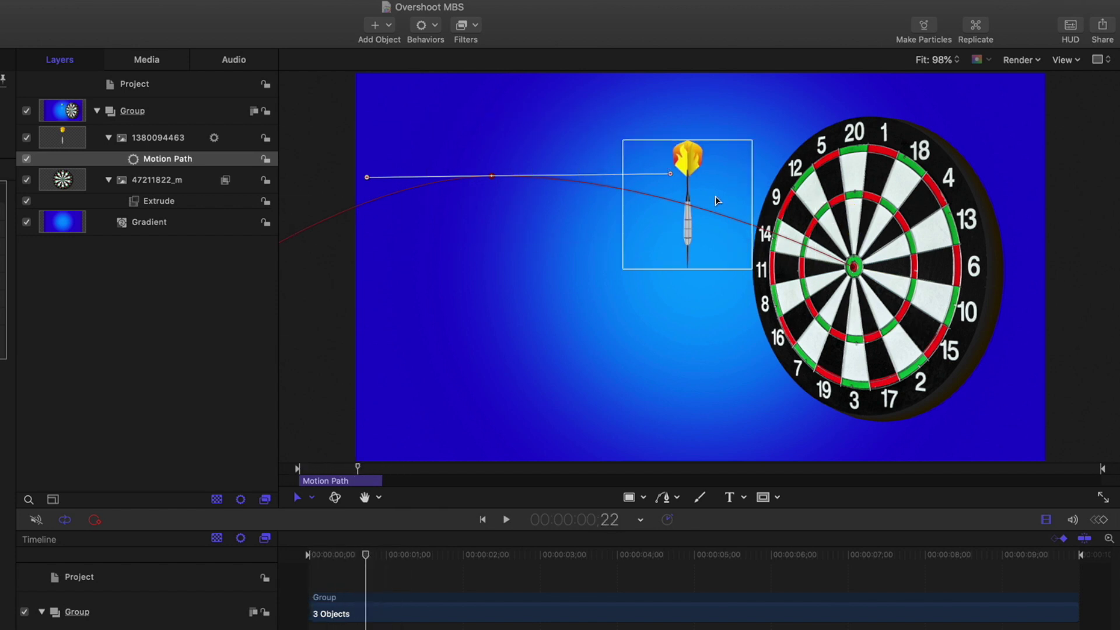
left_click(422, 26)
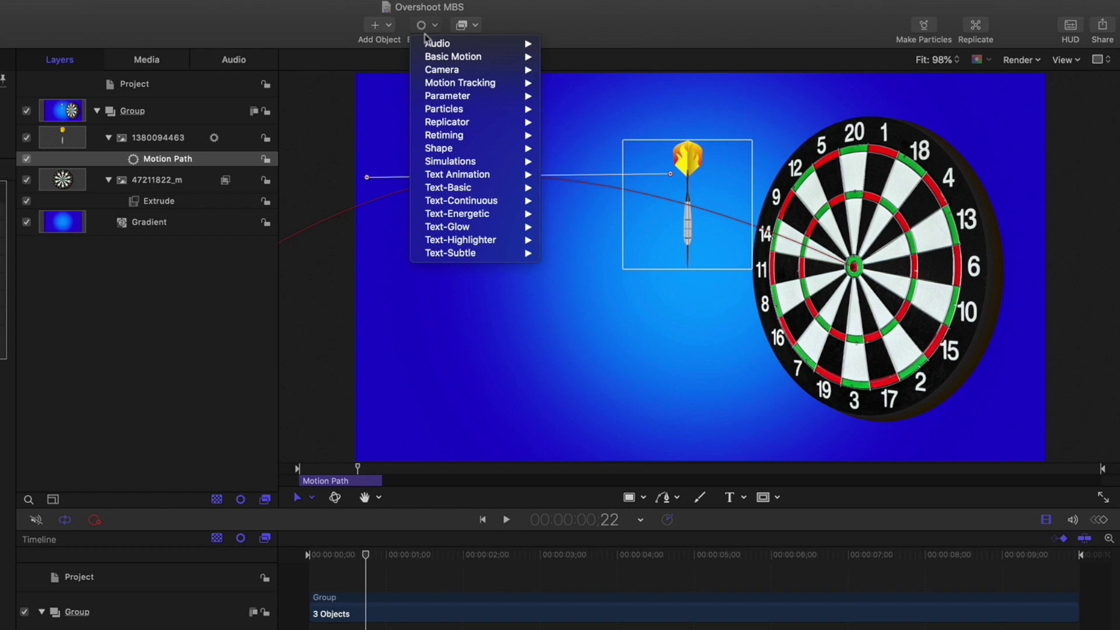
- Add Snap Alignment to Motion to the dart and trim it to end at 1;00 with the Motion Path
mouse_move(435, 60)
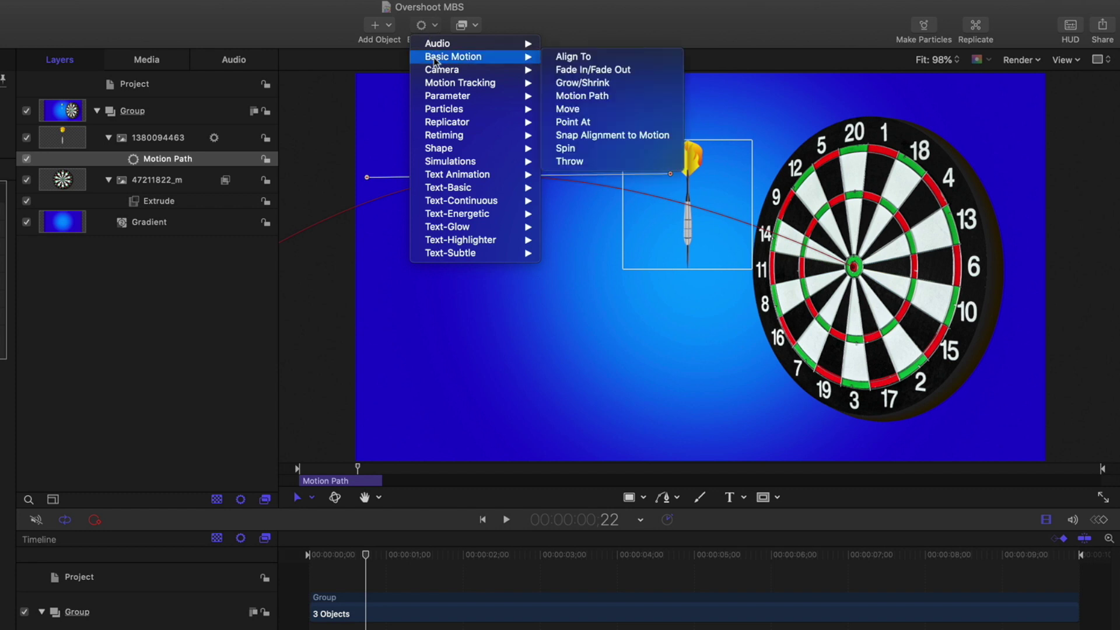
left_click(626, 138)
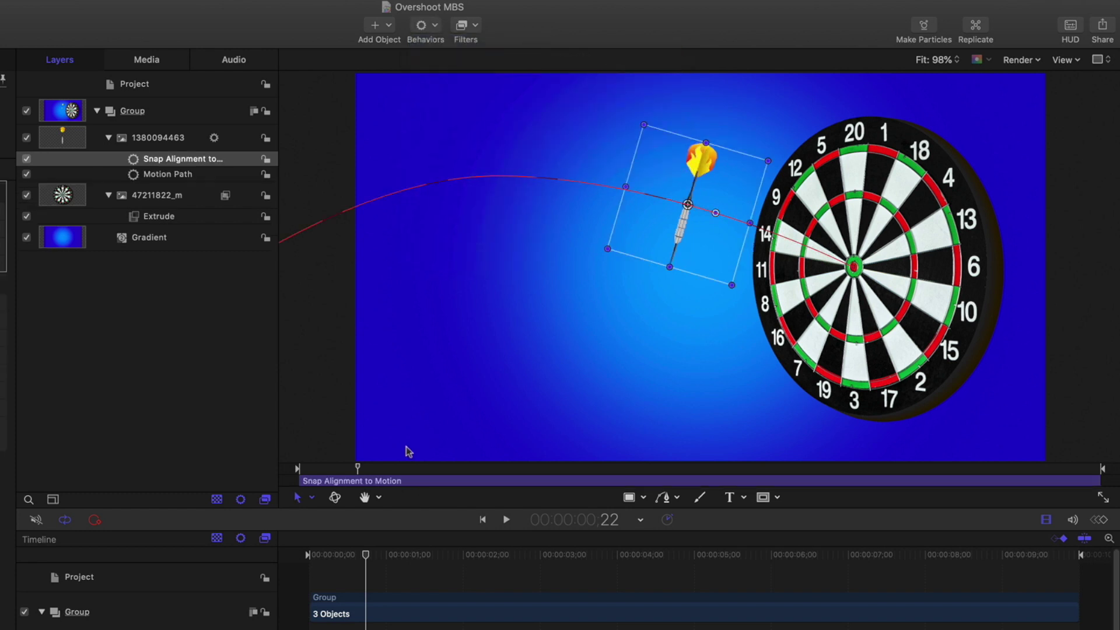
mouse_move(362, 467)
left_mouse_down()
mouse_move(300, 469)
mouse_move(374, 475)
mouse_move(315, 475)
mouse_move(352, 482)
left_mouse_up()
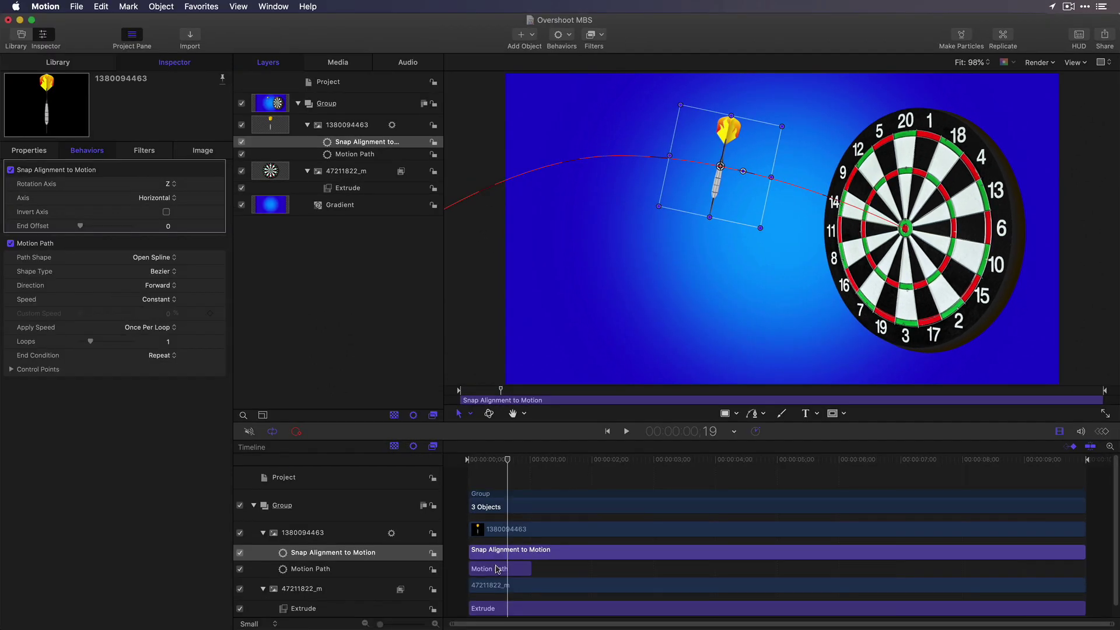
left_click(497, 569)
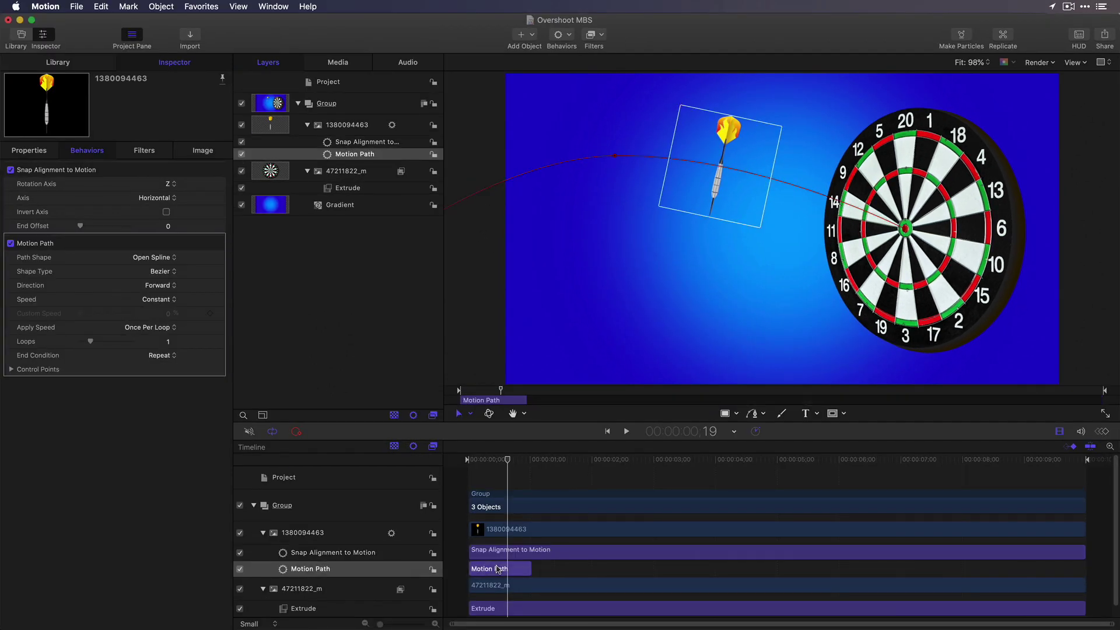
key("shift+o")
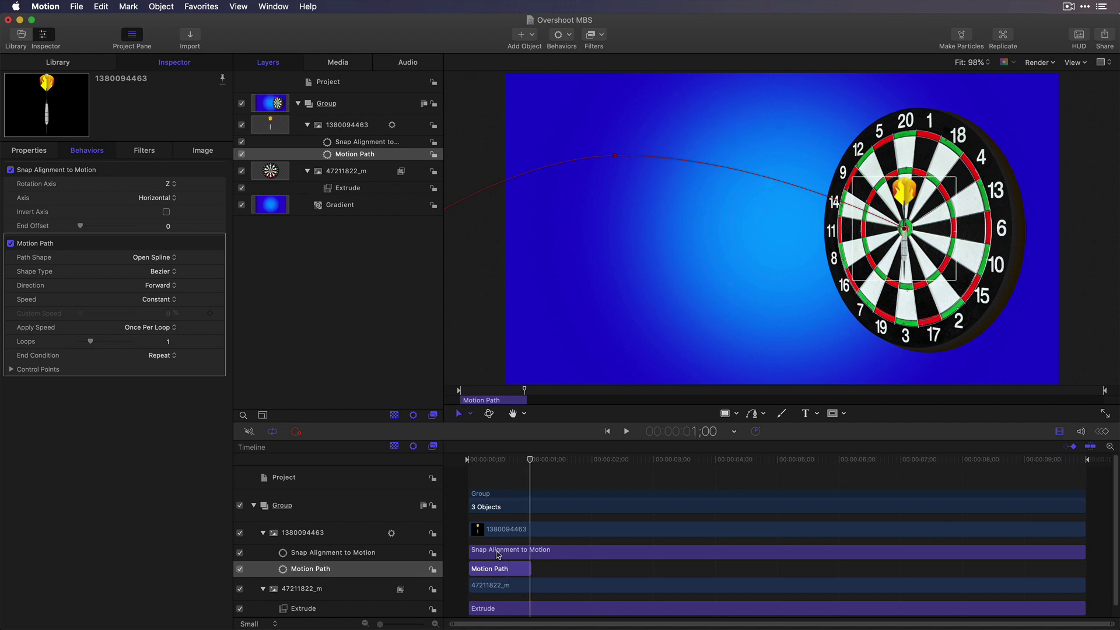
left_click(498, 553)
key("alt+bracketright")
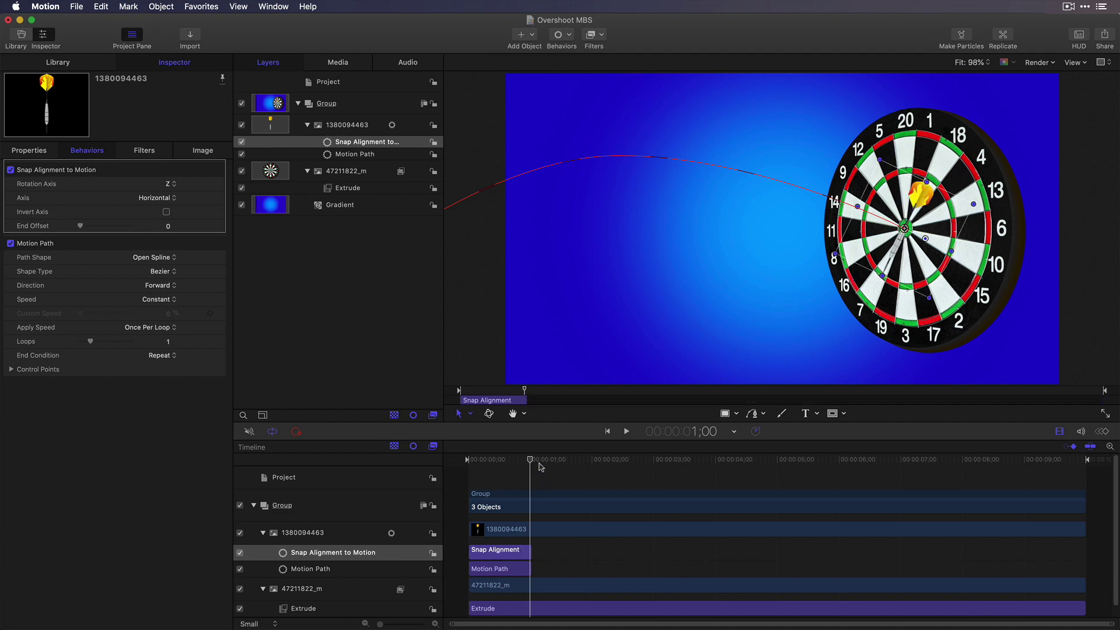
left_click_drag(531, 460, 506, 462)
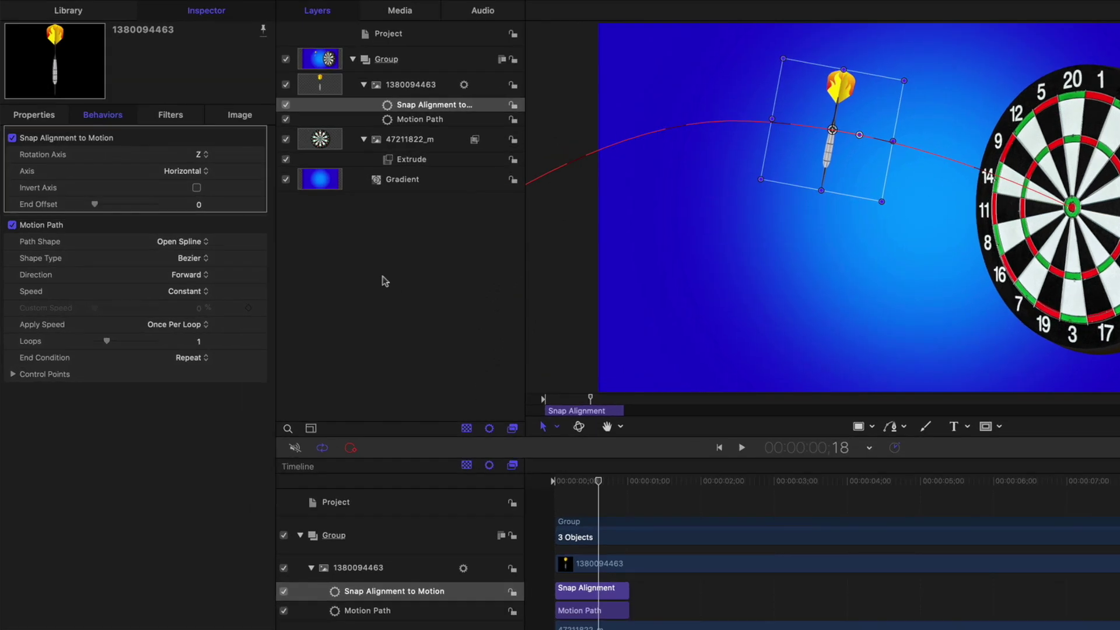
- Set the Snap Alignment axis to Vertical with Invert Axis on, and play the flight to check
left_click(160, 198)
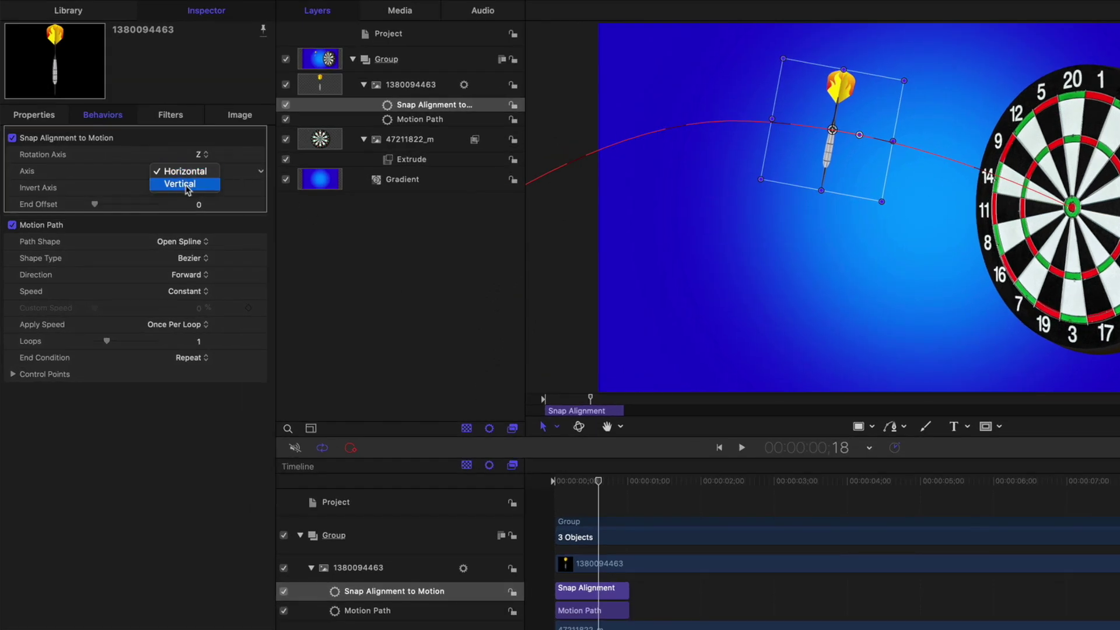
left_click(185, 184)
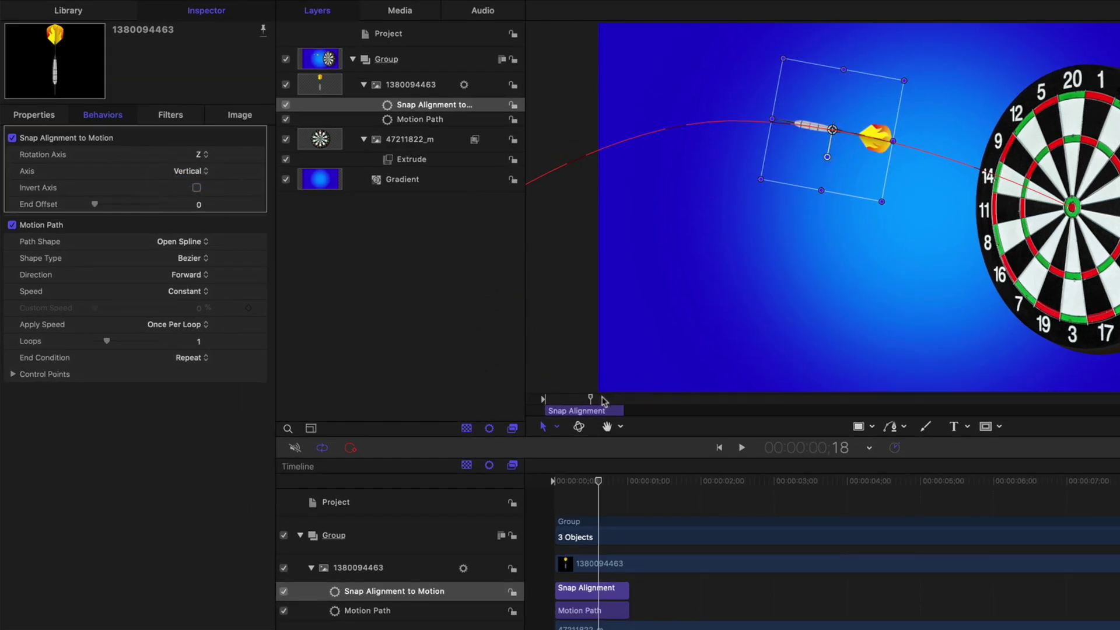
key("space")
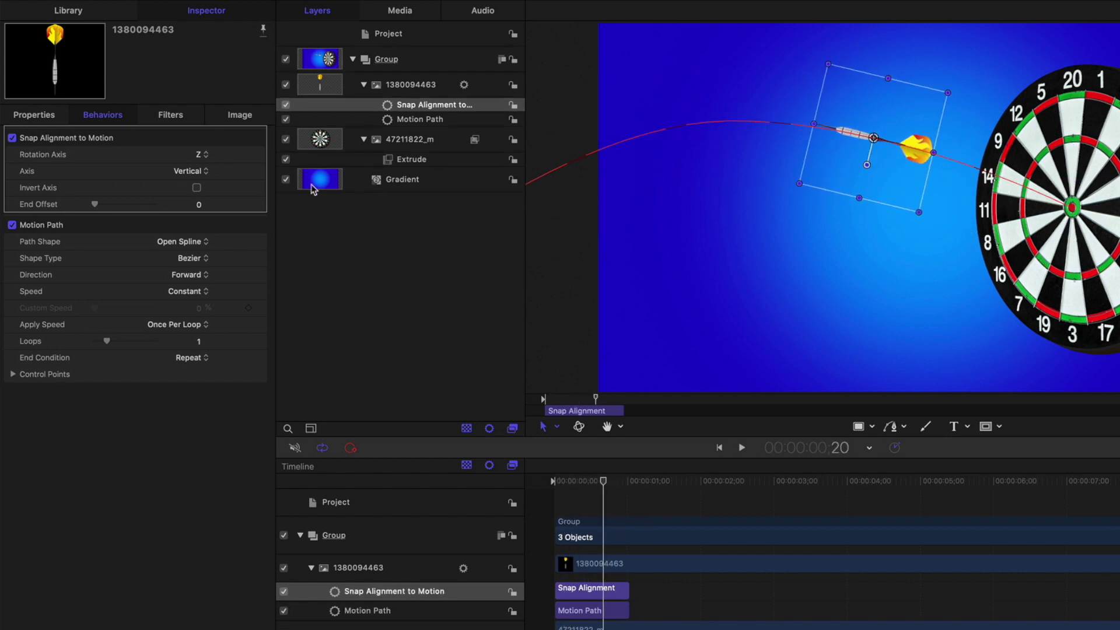
left_click(197, 187)
key("space")
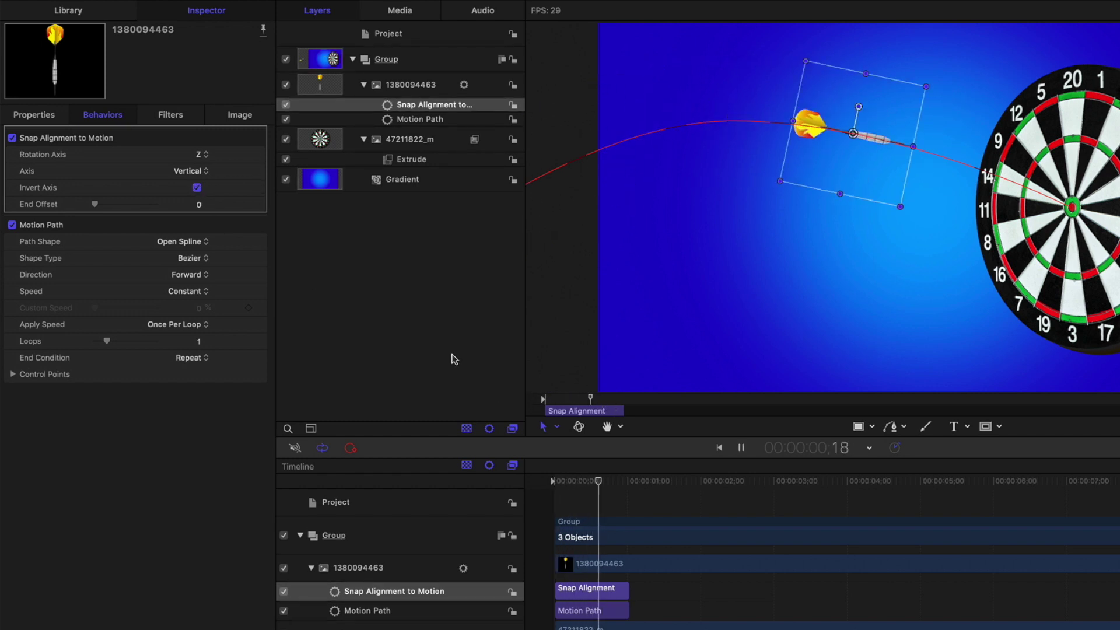
key("space")
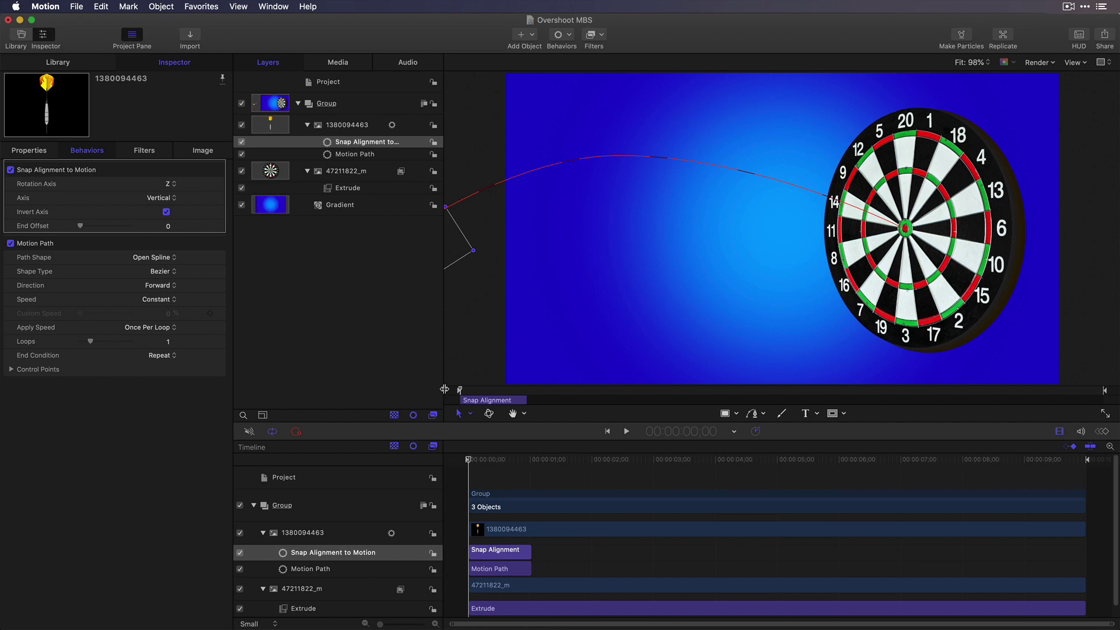
key("space")
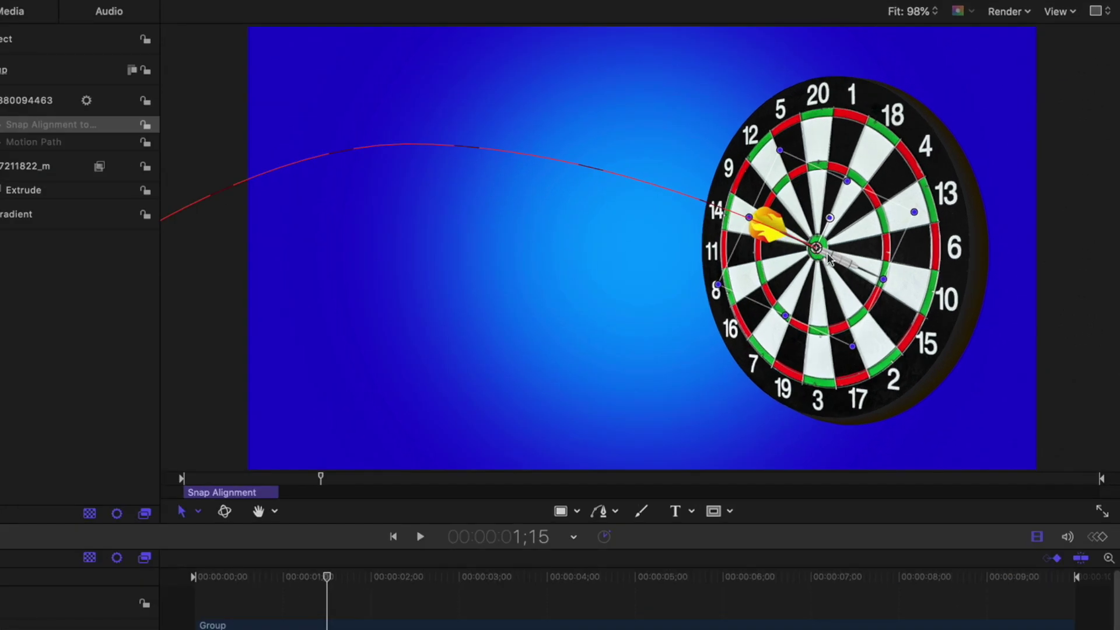
- Reposition the dart's anchor point and scrub the flight to check the result
right_click(913, 235)
left_click(873, 292)
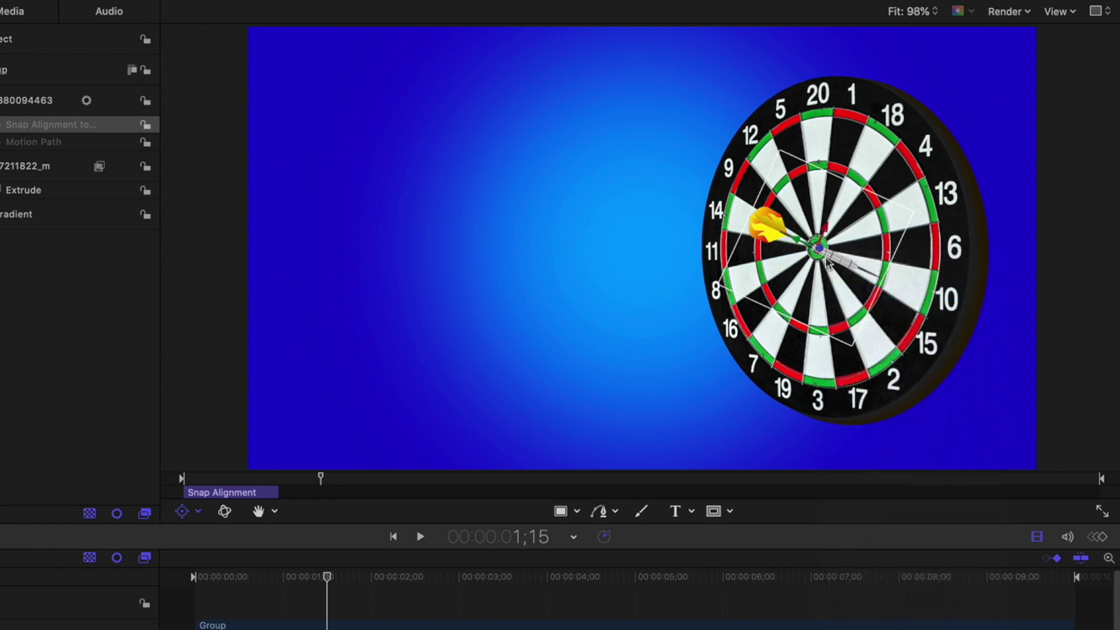
left_click_drag(817, 249, 792, 241)
mouse_move(252, 478)
left_mouse_down()
mouse_move(221, 475)
mouse_move(273, 474)
left_mouse_up()
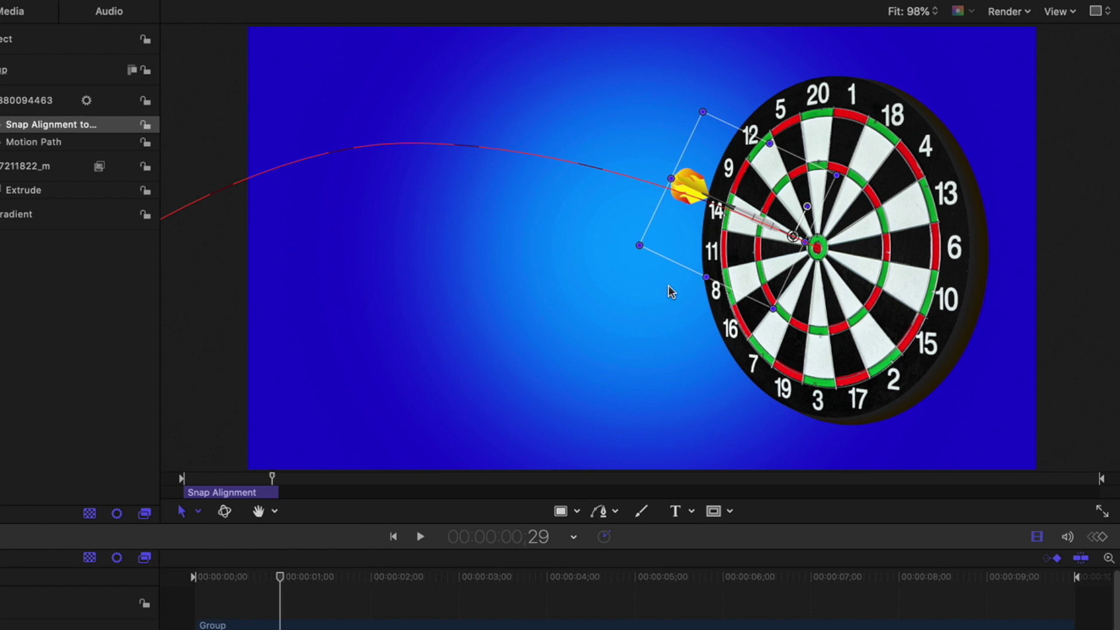
- Deselect the dart, move to 1;01, and zoom in on the tip at the bullseye
left_click(708, 257)
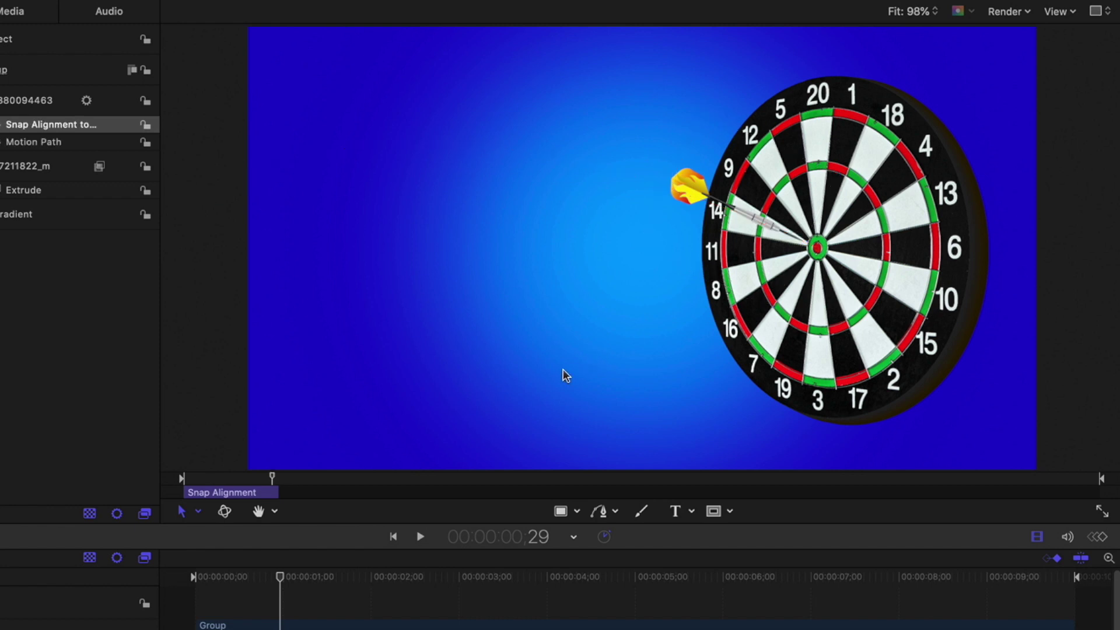
left_click_drag(272, 477, 279, 477)
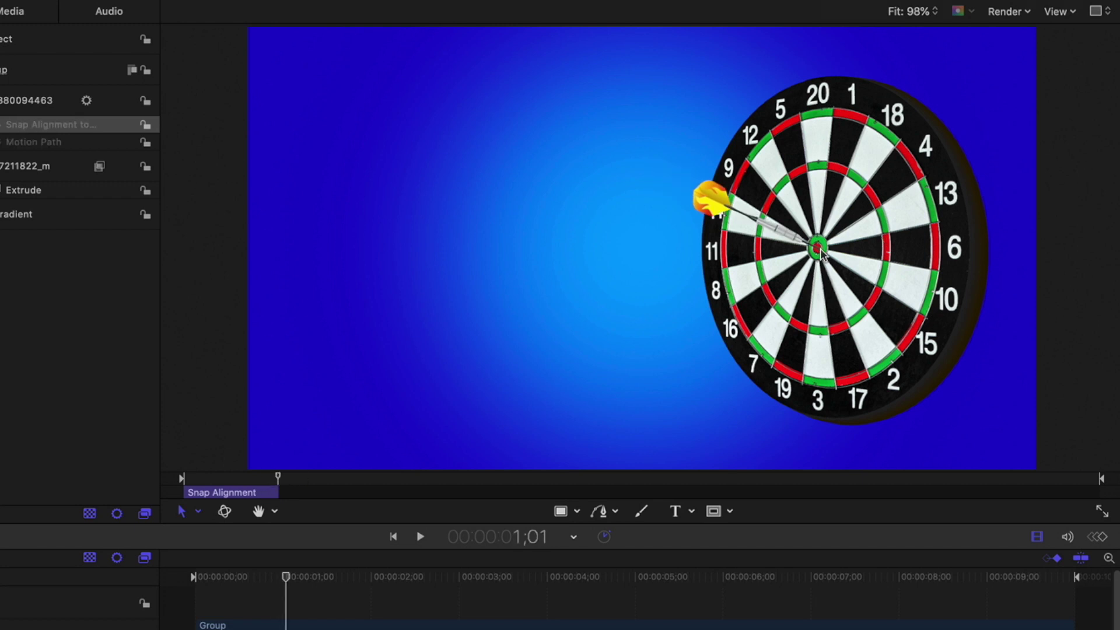
key("z")
left_click_drag(816, 249, 912, 262)
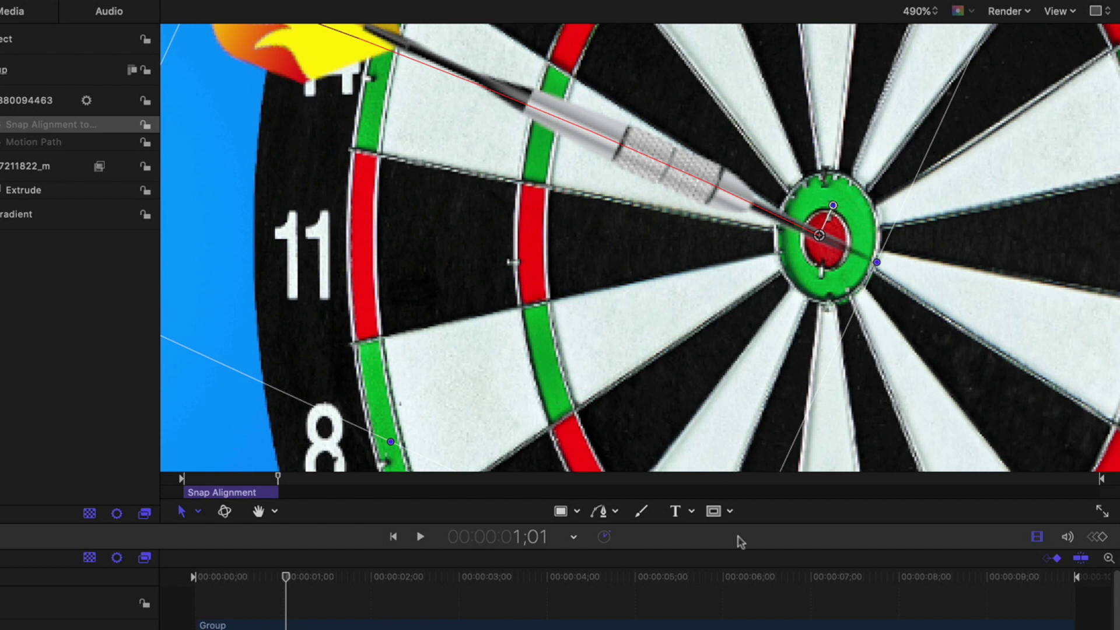
- Draw a four-point Bezier mask around the dart's tip at the bullseye
left_click(730, 512)
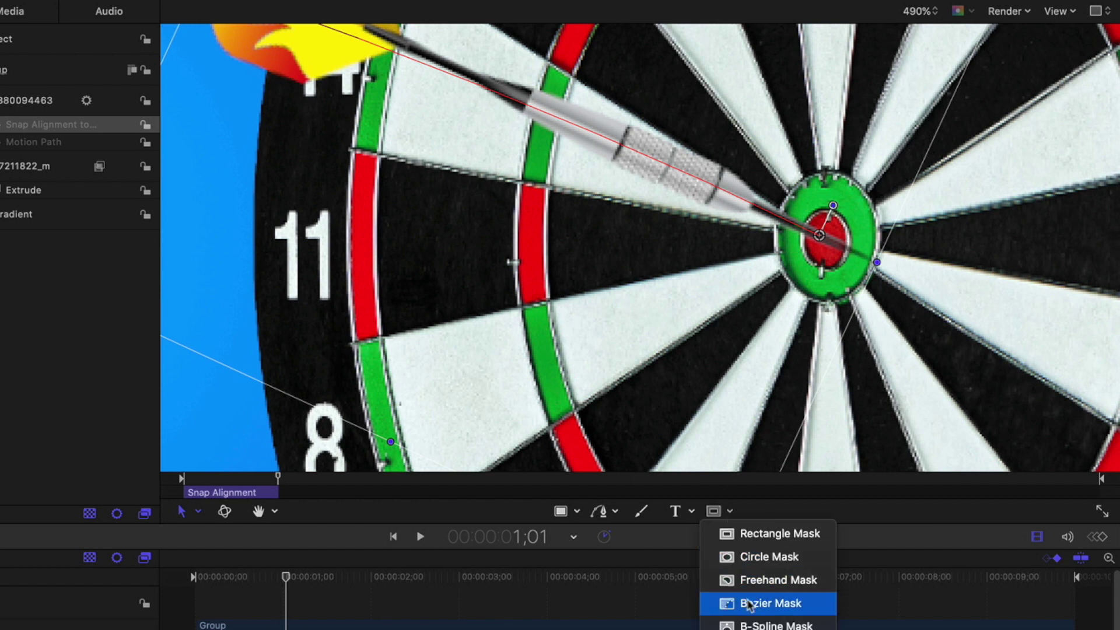
left_click(751, 604)
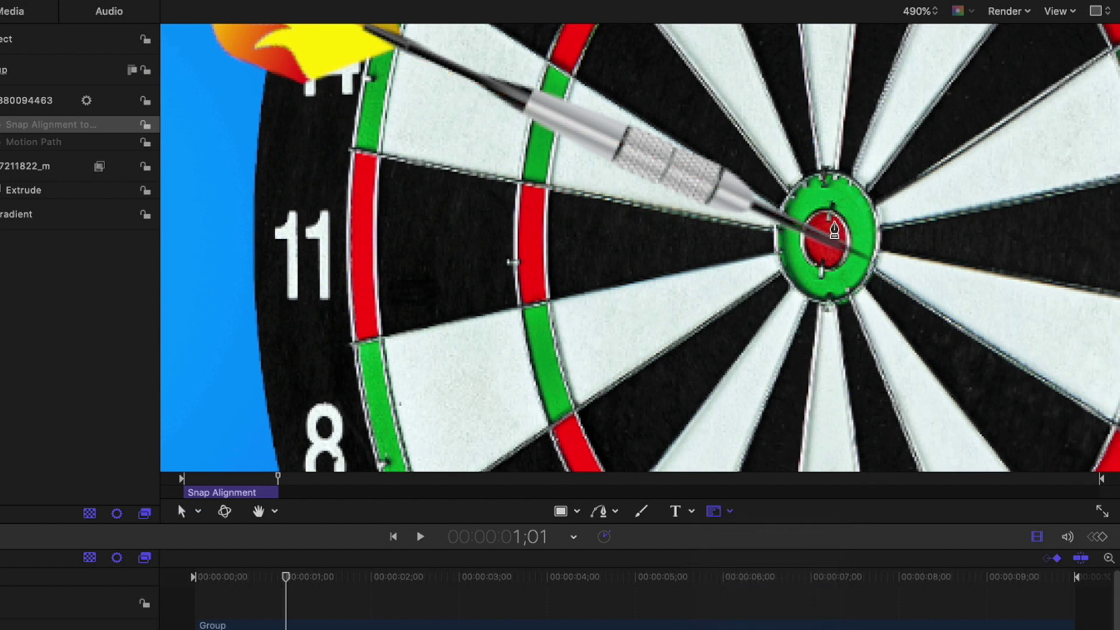
left_click(810, 266)
left_click(890, 298)
left_click(929, 246)
left_click(833, 227)
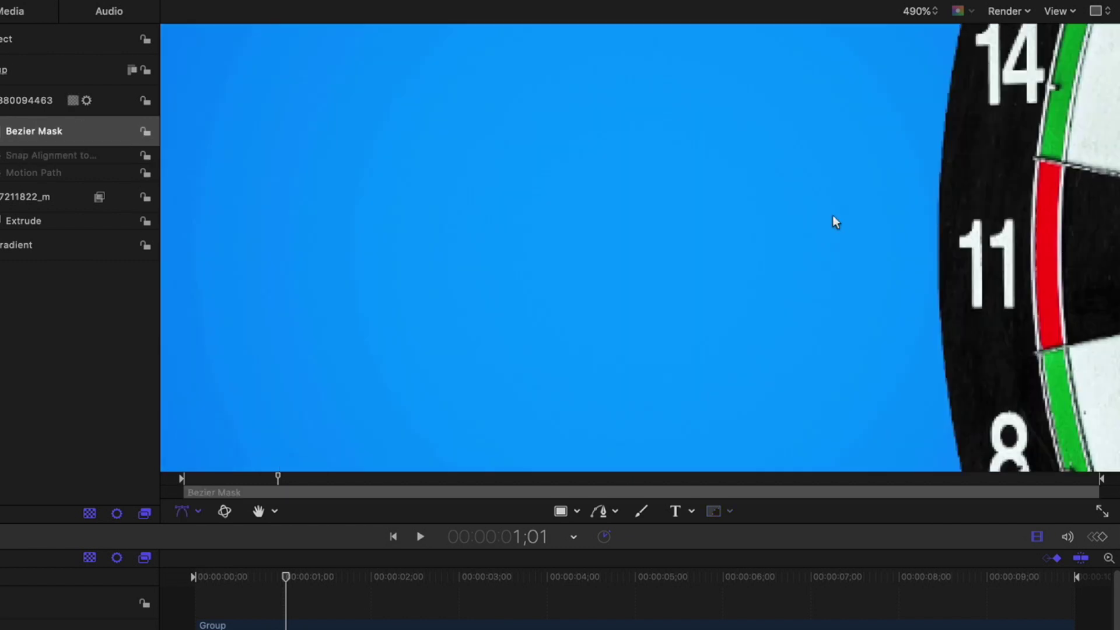
- Zoom in to inspect the masked tip, fit the view, deselect, and play the animation
key("shift+z")
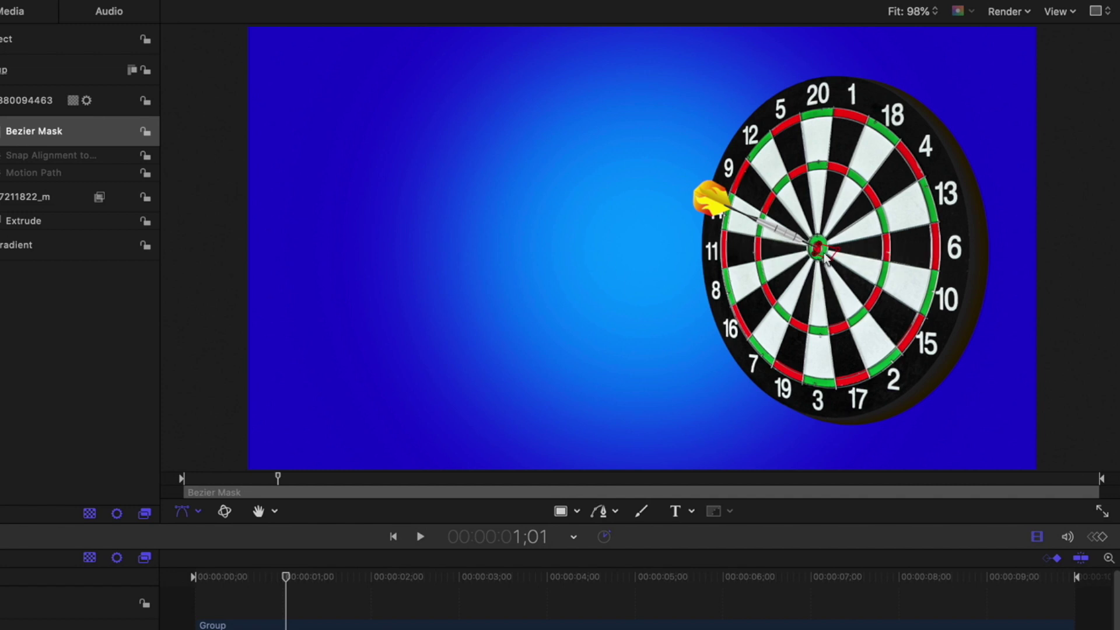
key("z")
left_click_drag(818, 251, 964, 252)
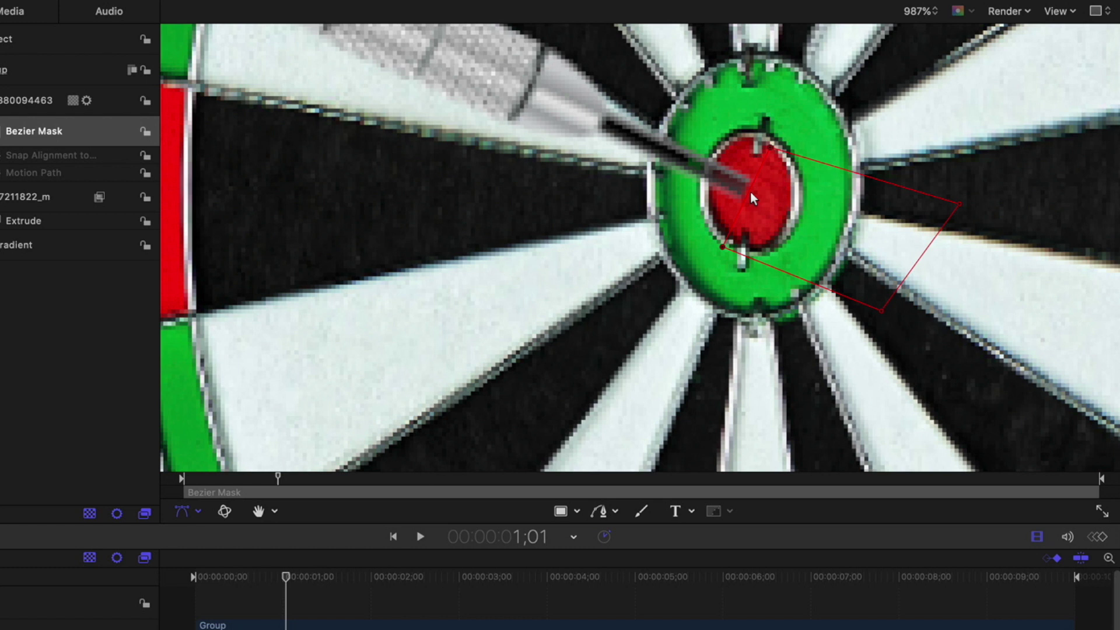
key("shift+z")
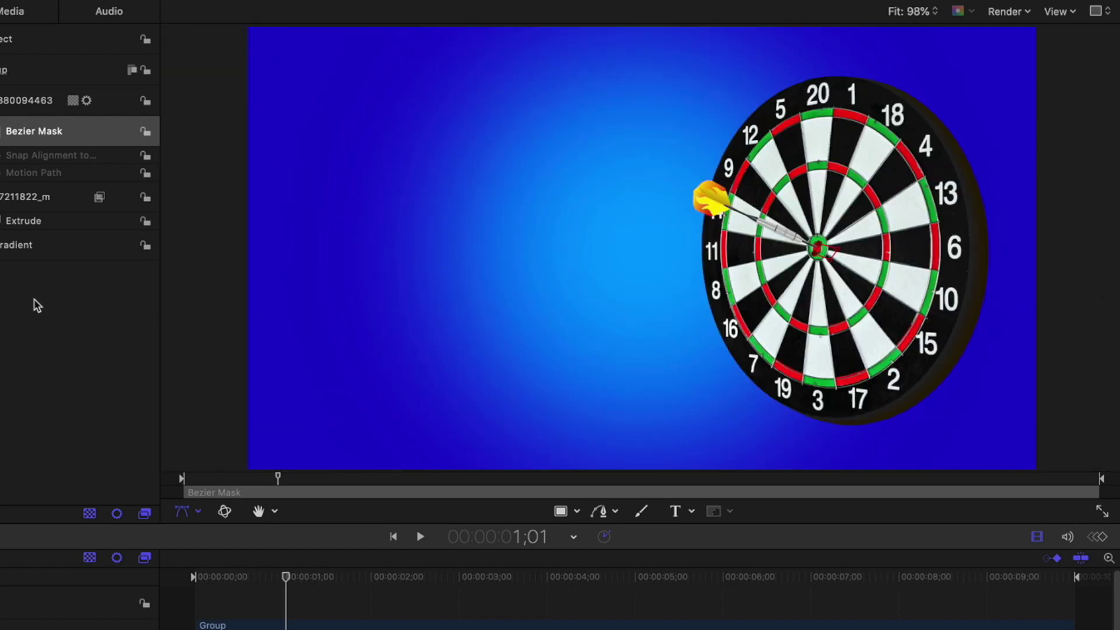
left_click(70, 345)
key("space")
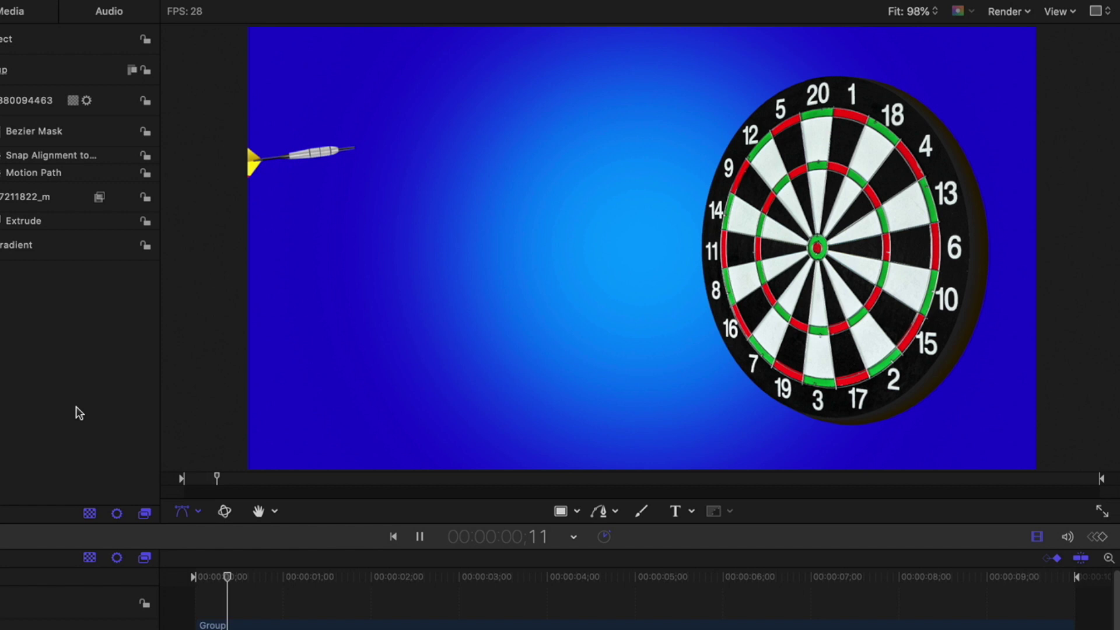
- Set the Motion Path's Speed to Accelerate and play the flight to preview it
key("space")
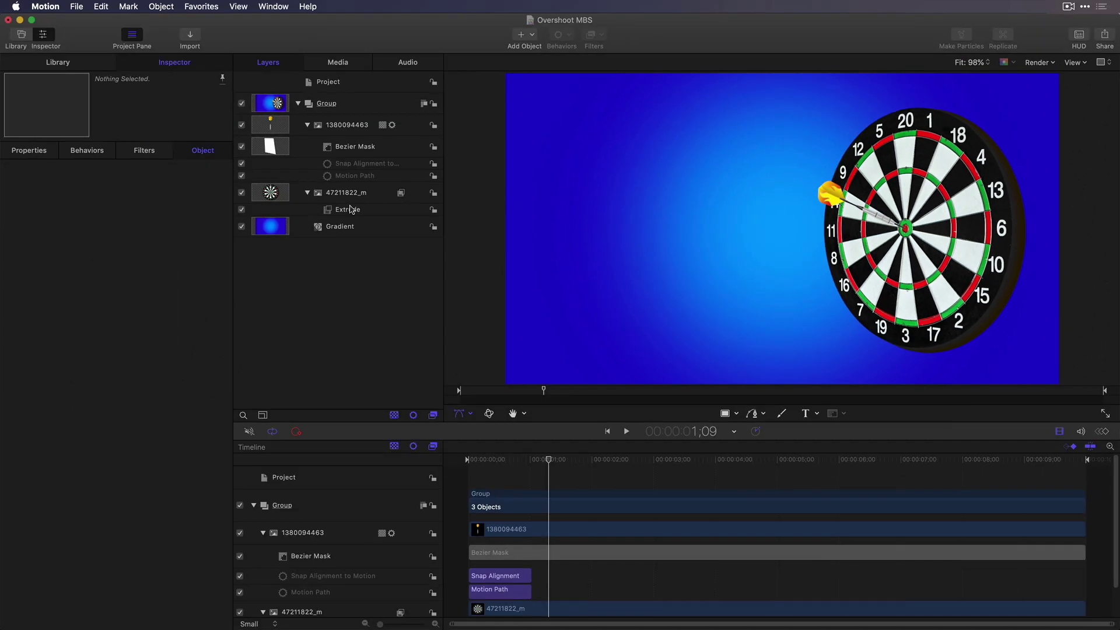
left_click(364, 175)
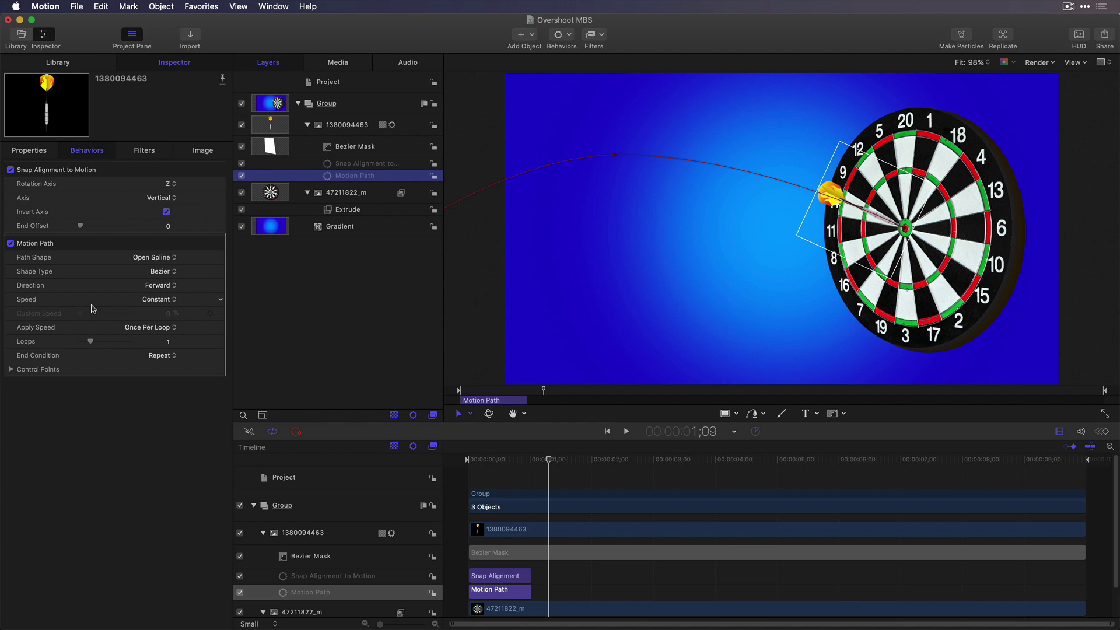
left_click(168, 300)
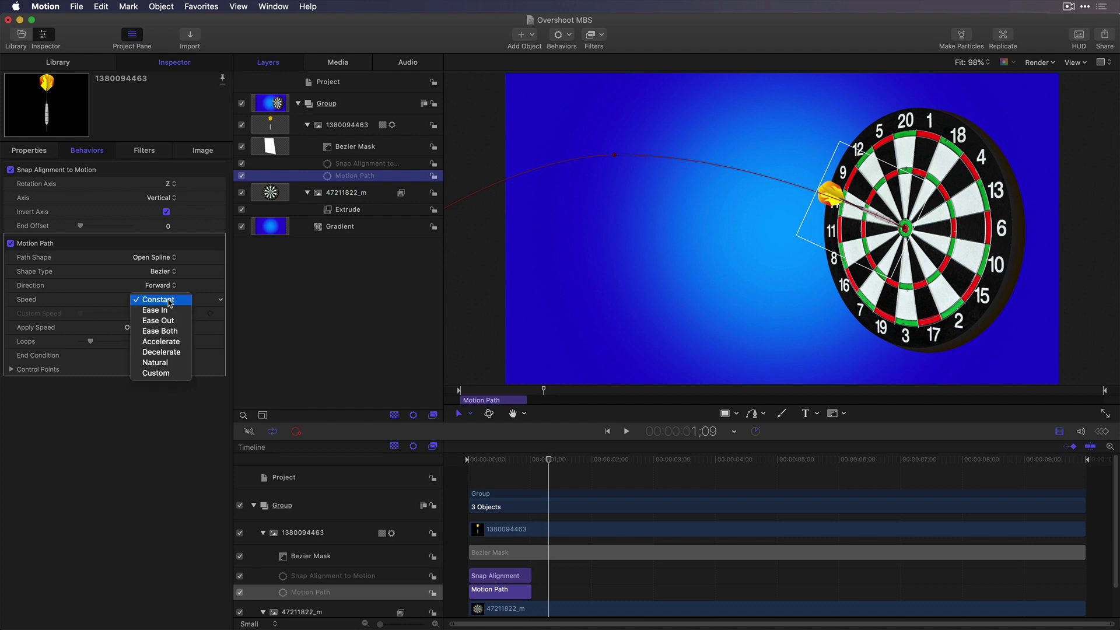
left_click(176, 342)
key("space")
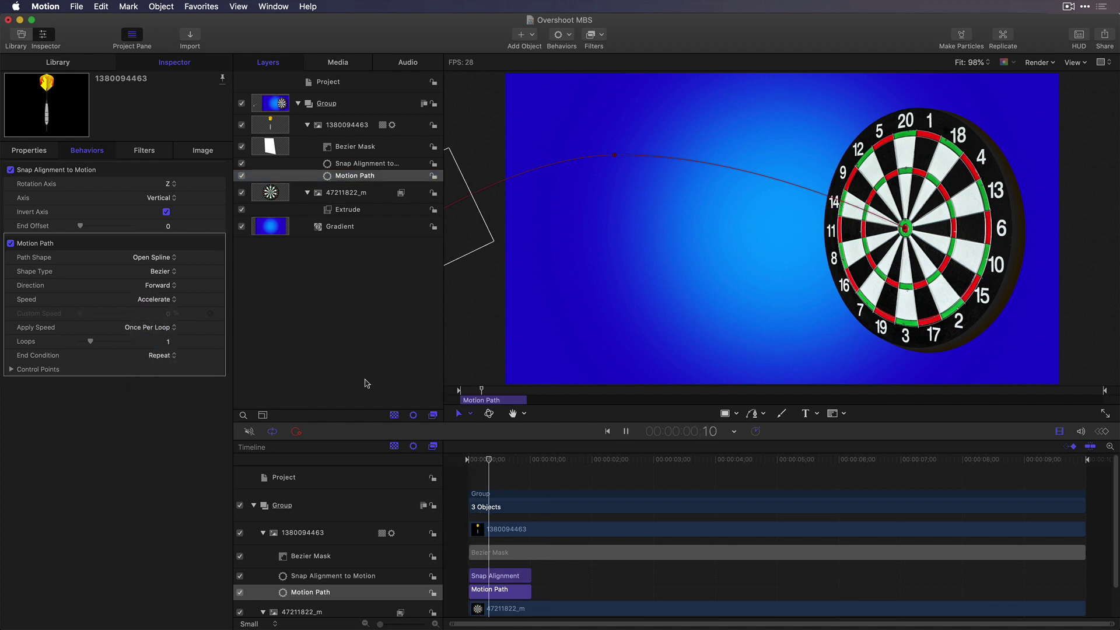
key("space")
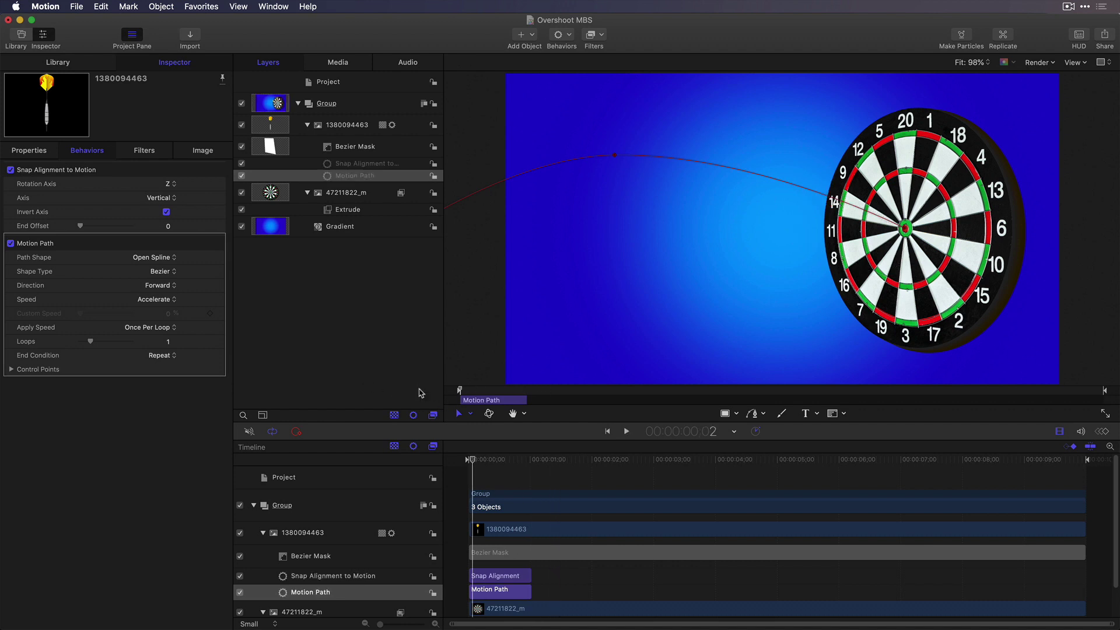
key("space")
key("space")
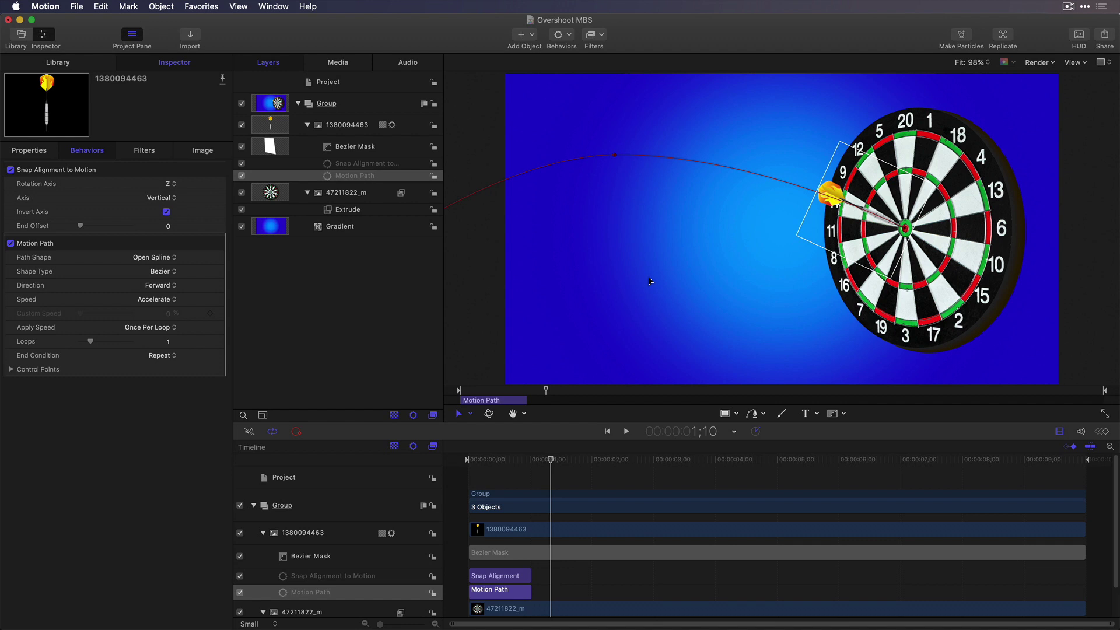
left_click(349, 126)
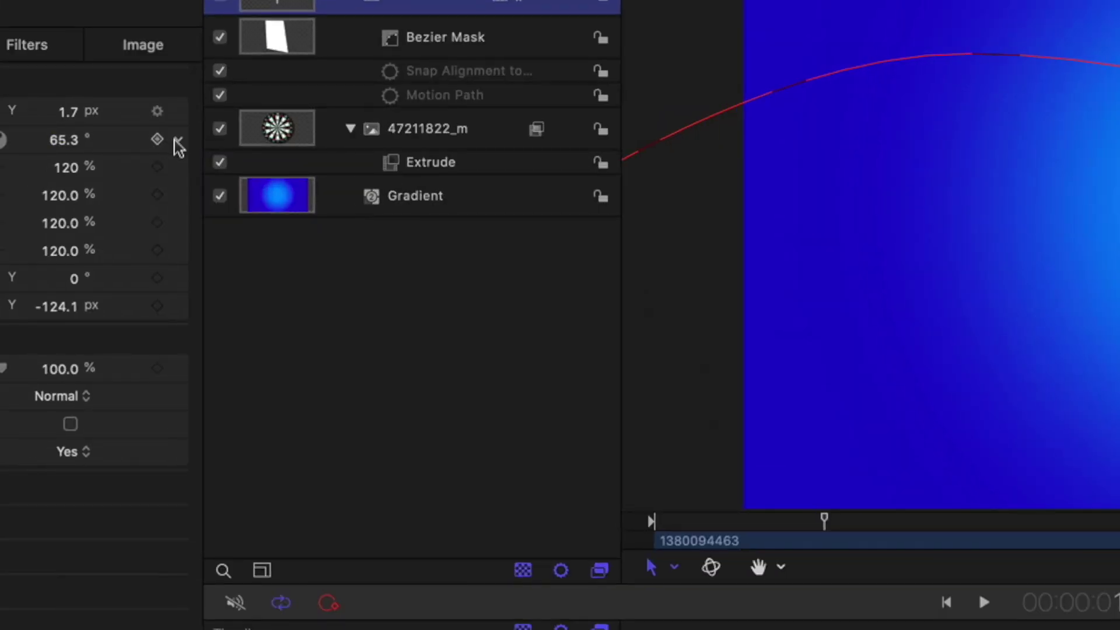
- Add an Overshoot parameter behaviour to the dart's Rotation
left_click(178, 145)
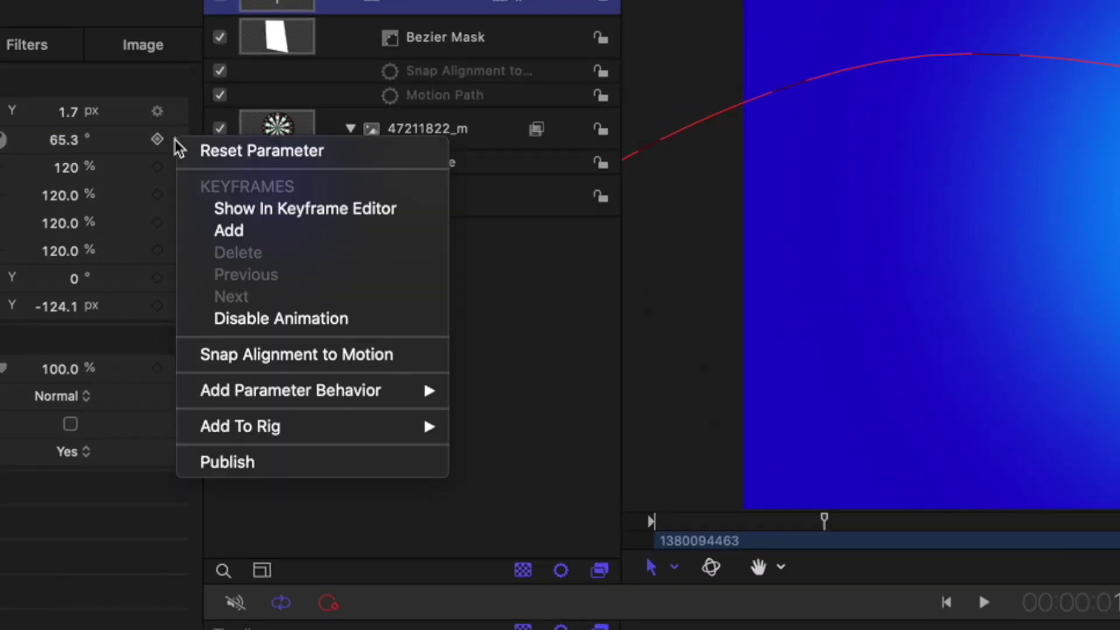
mouse_move(290, 389)
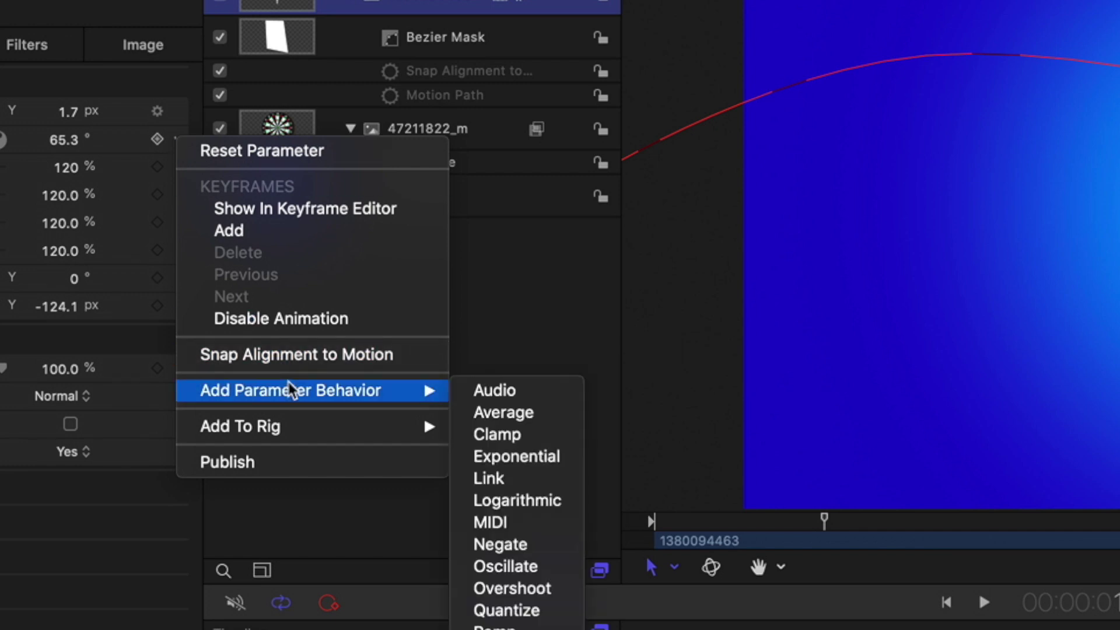
left_click(512, 588)
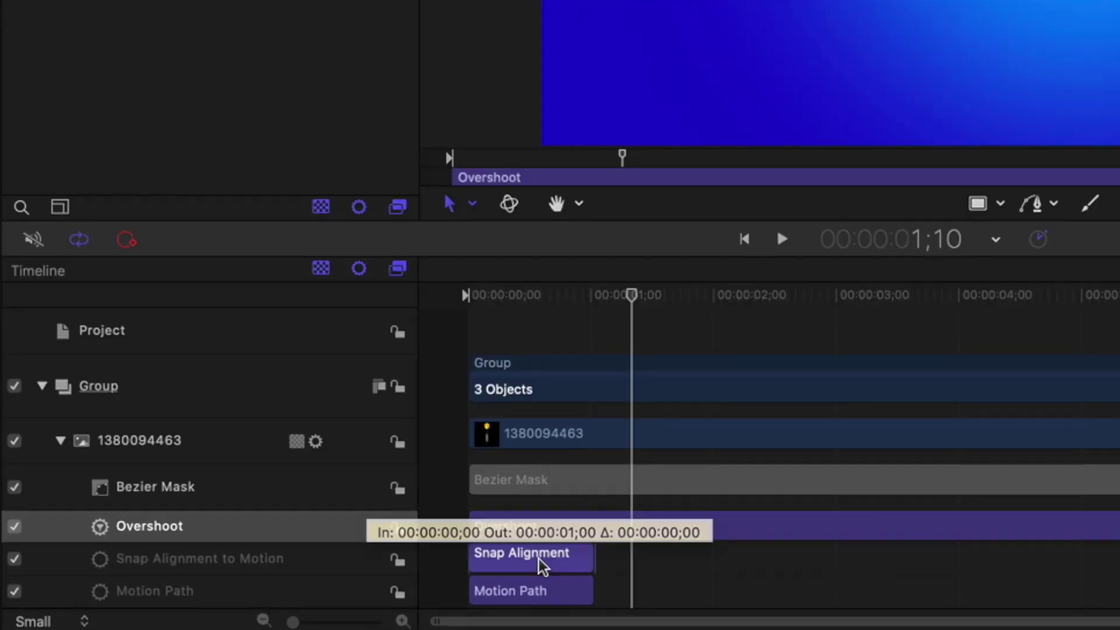
- Make the Overshoot behaviour start at 1;00, where Snap Alignment ends
left_click(505, 594)
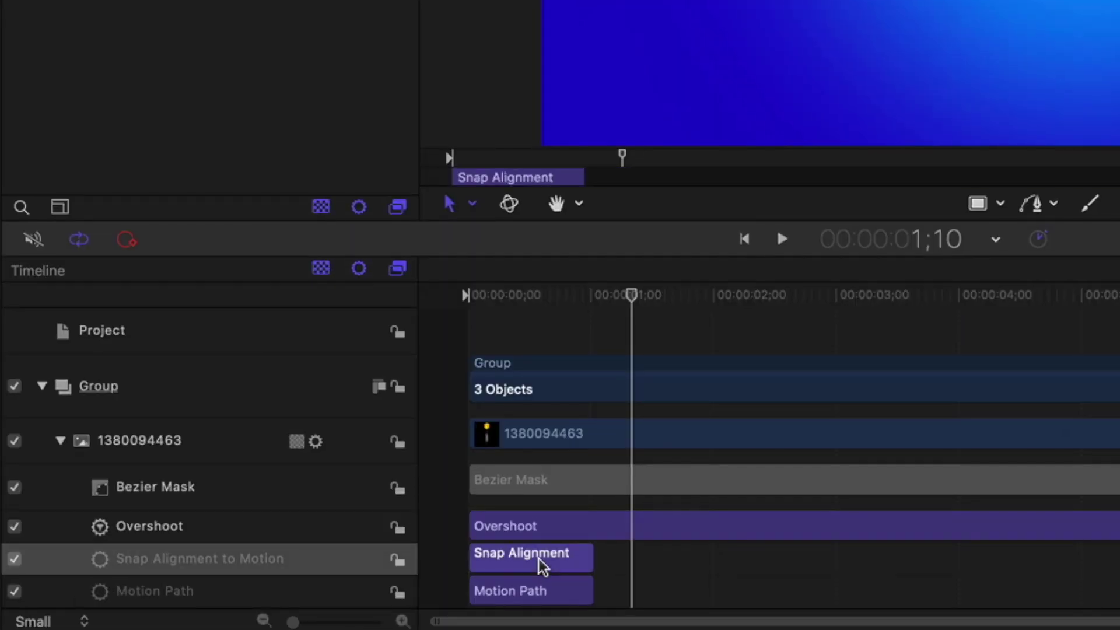
key("shift+o")
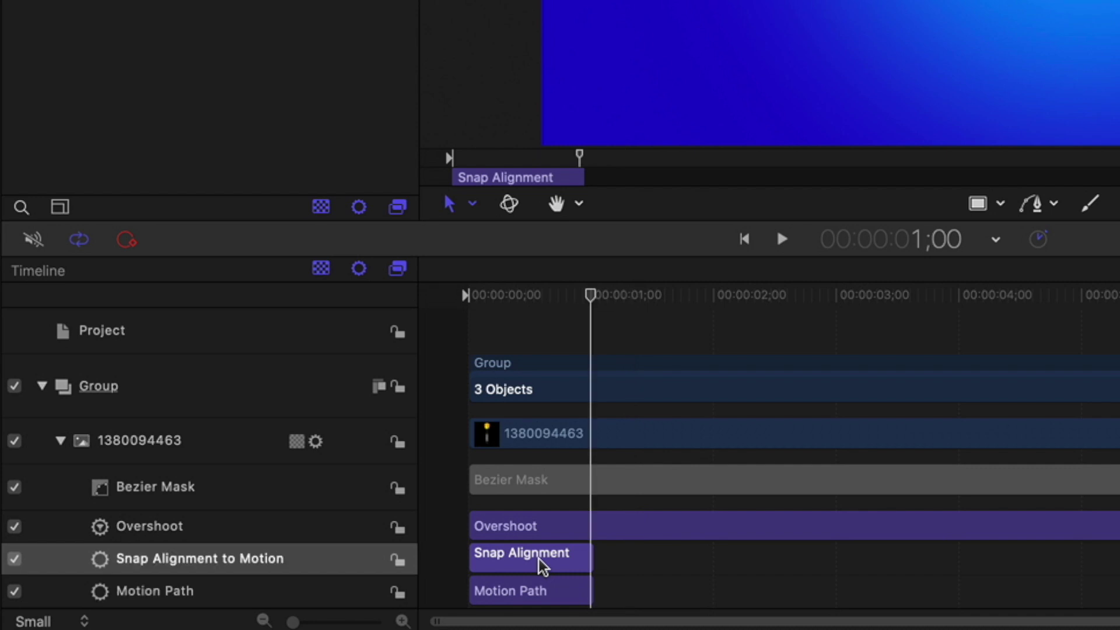
left_click(552, 529)
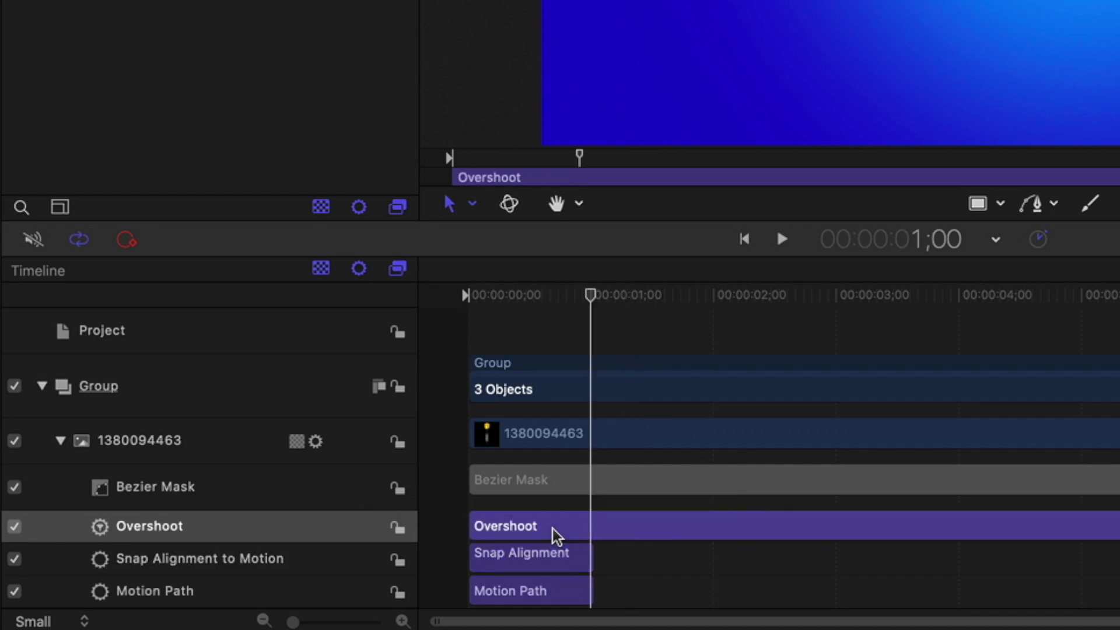
key("i")
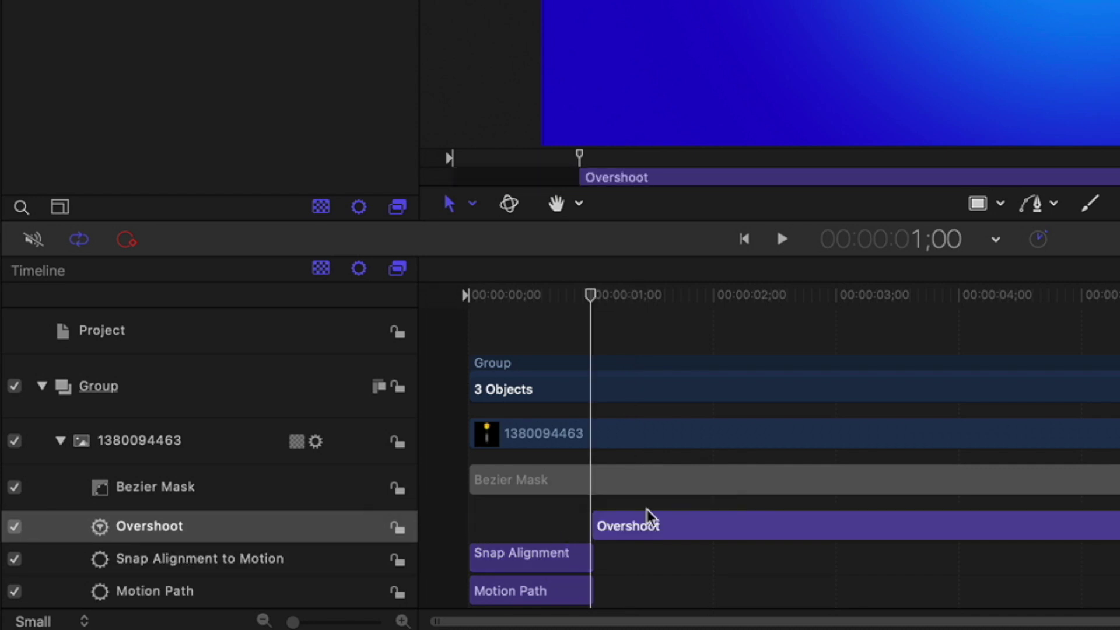
- Move the playhead to 2;00 and trim the Overshoot behaviour to end there
left_click(951, 242)
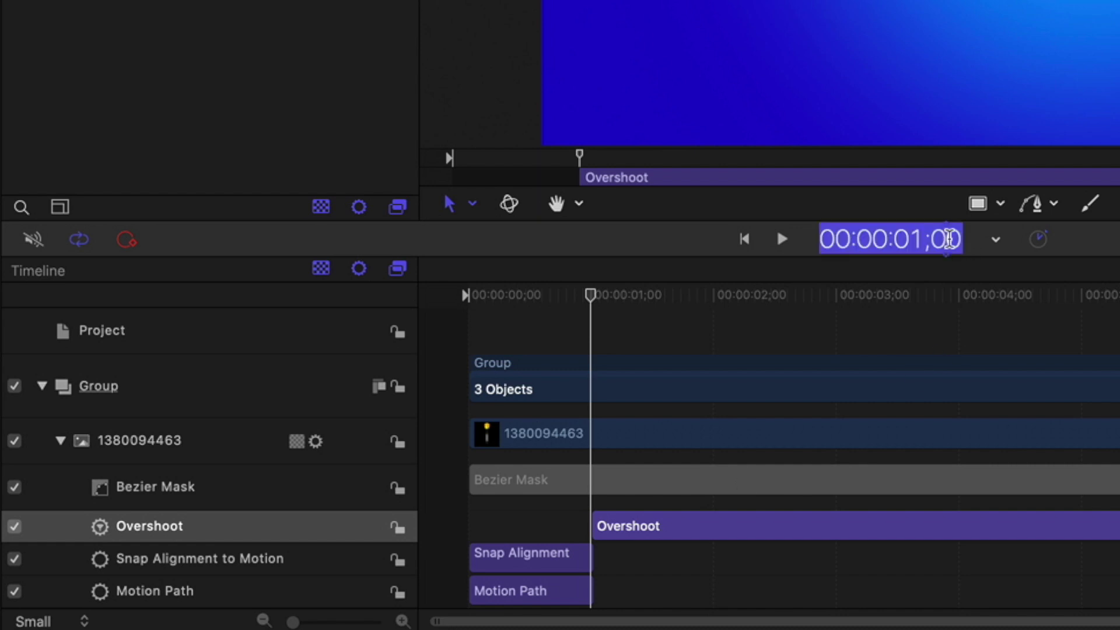
type("200")
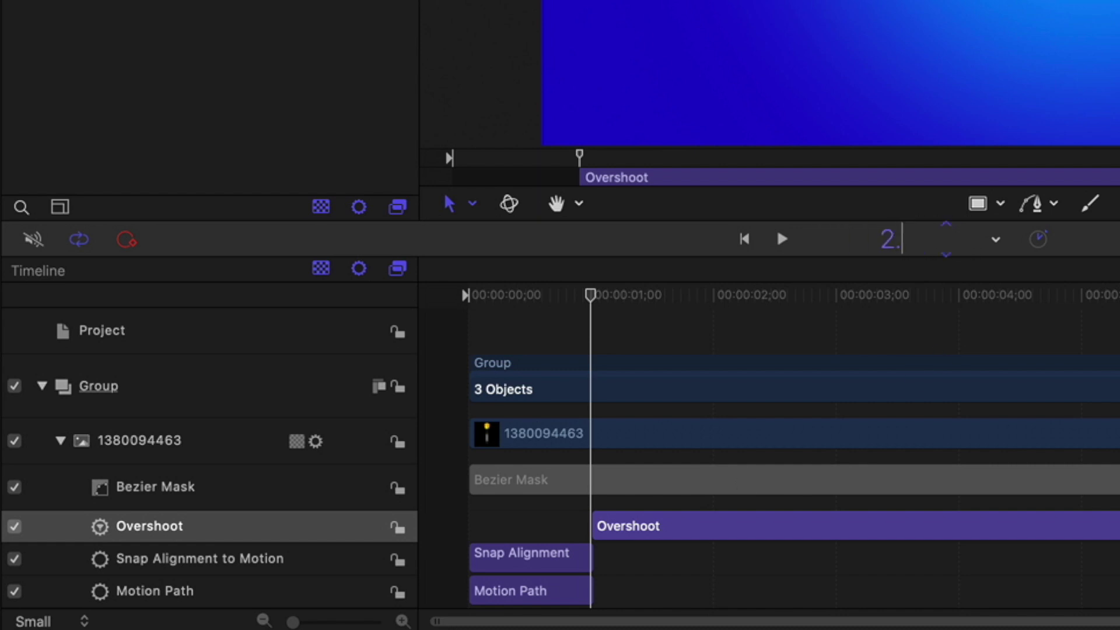
key("Return")
key("alt+bracketright")
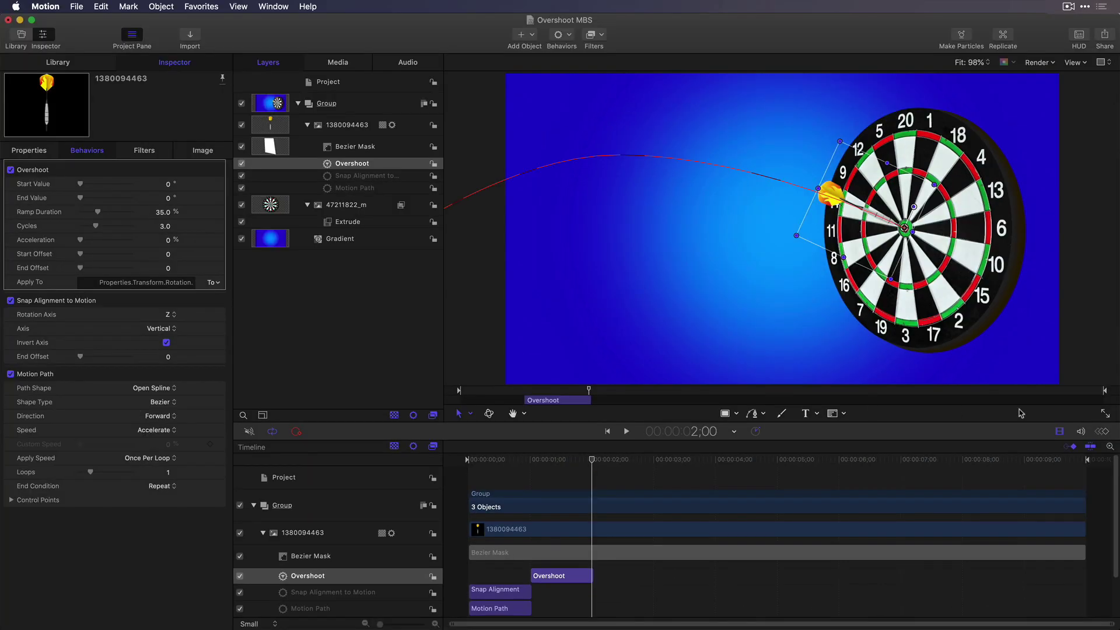
- Set the play range Out point to about 2;09, preview the flight, and scrub to about 2;04
left_click_drag(1104, 391, 450, 397)
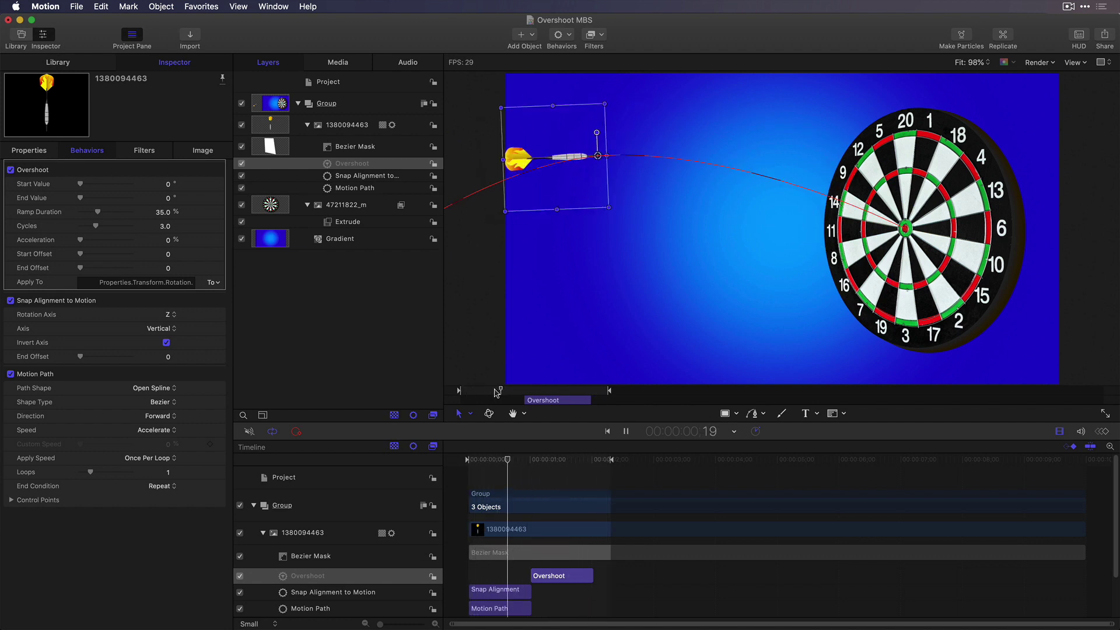
key("space")
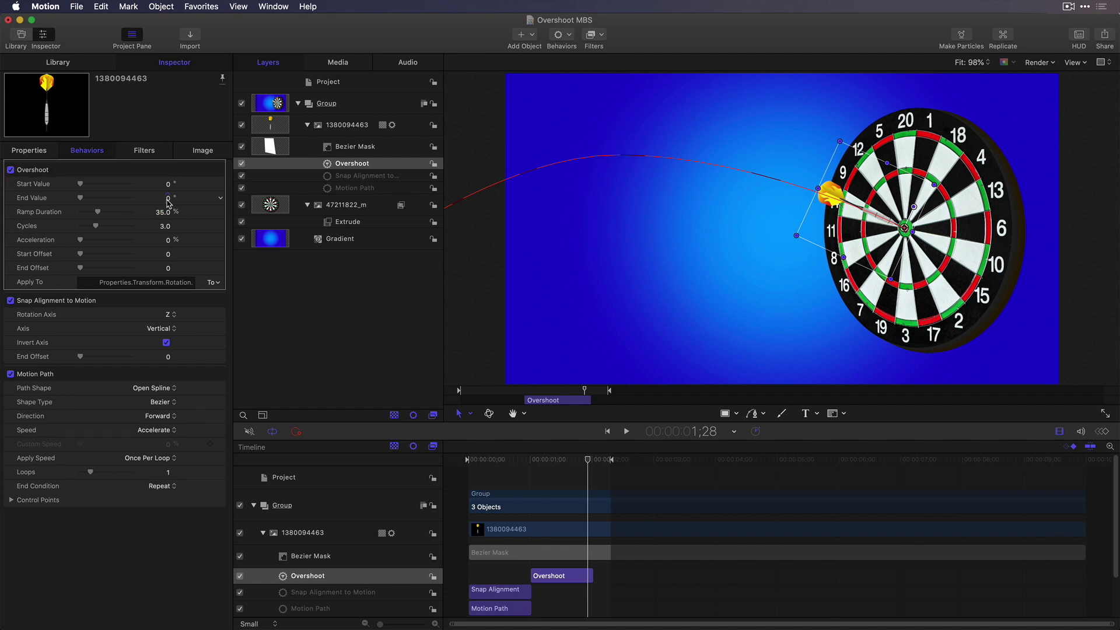
left_click_drag(589, 464, 545, 463)
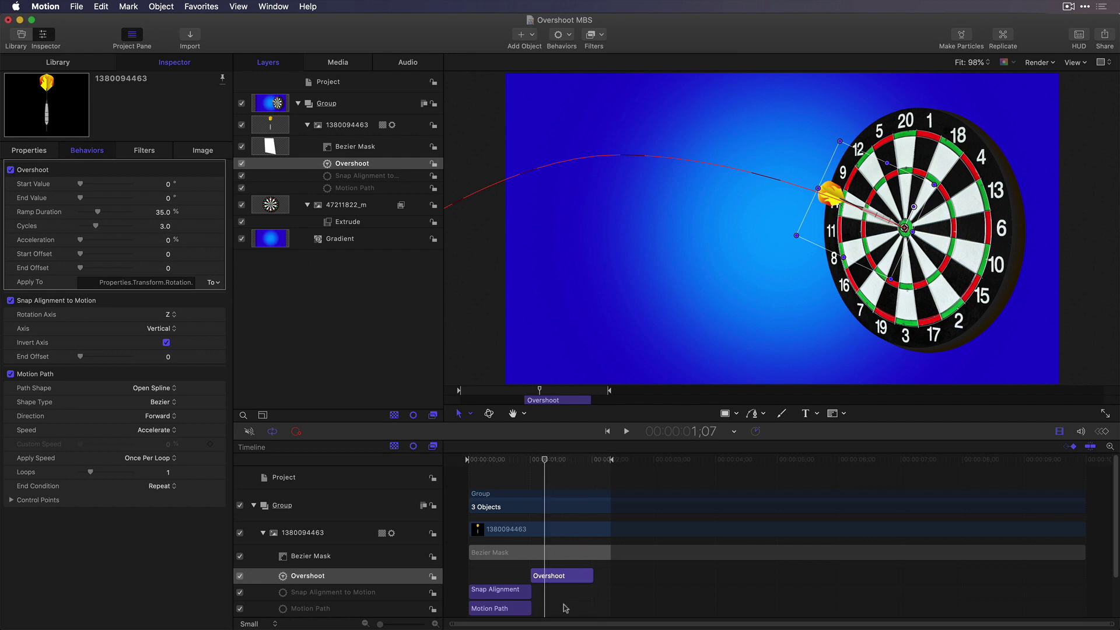
- Set the Overshoot Start Value to -3° (after trying -5°) and play the landing
key("shift+i")
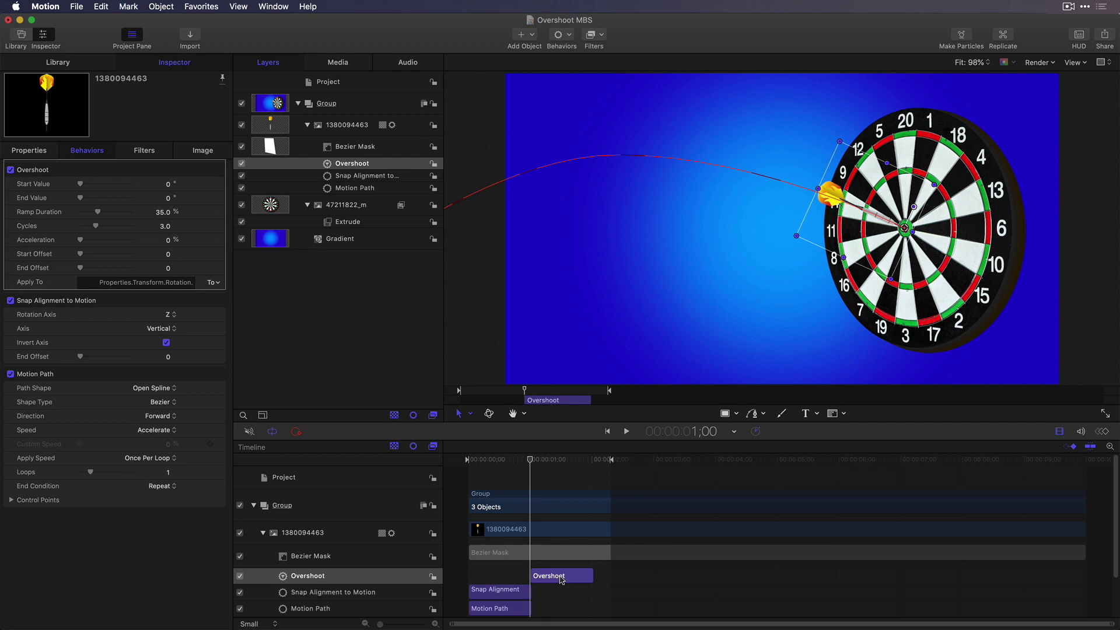
left_click(168, 186)
type("-5")
key("Return")
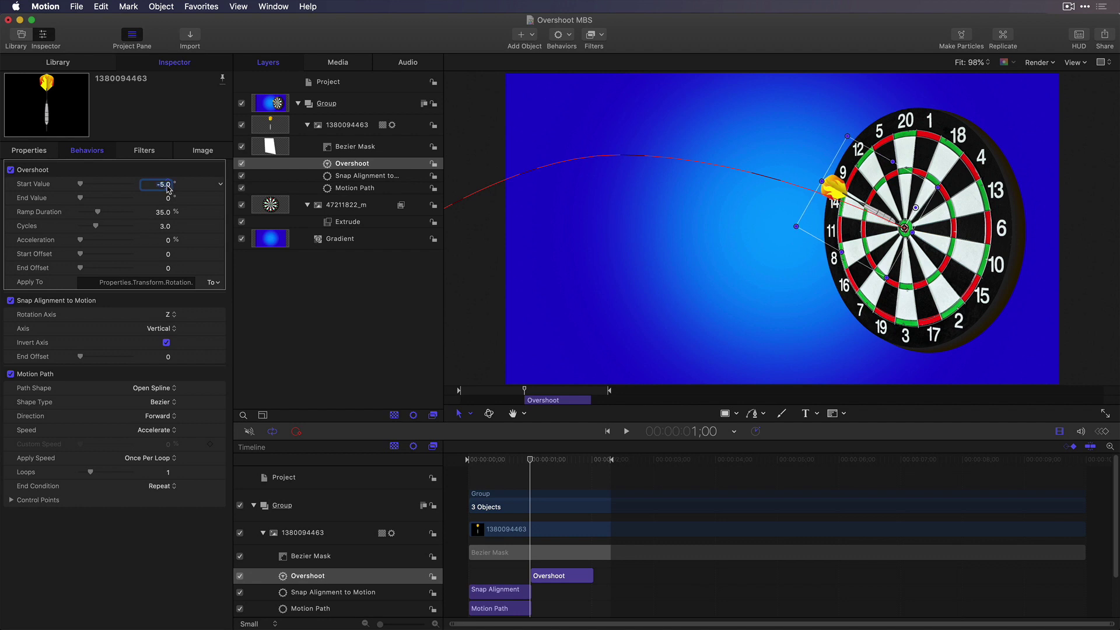
type("-3")
key("Return")
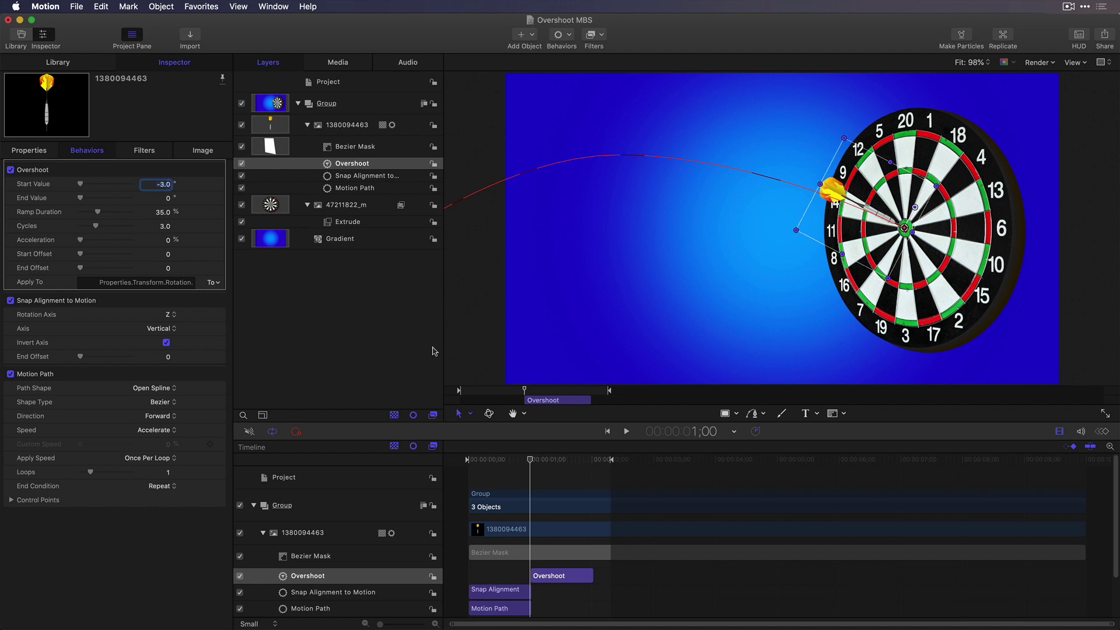
key("space")
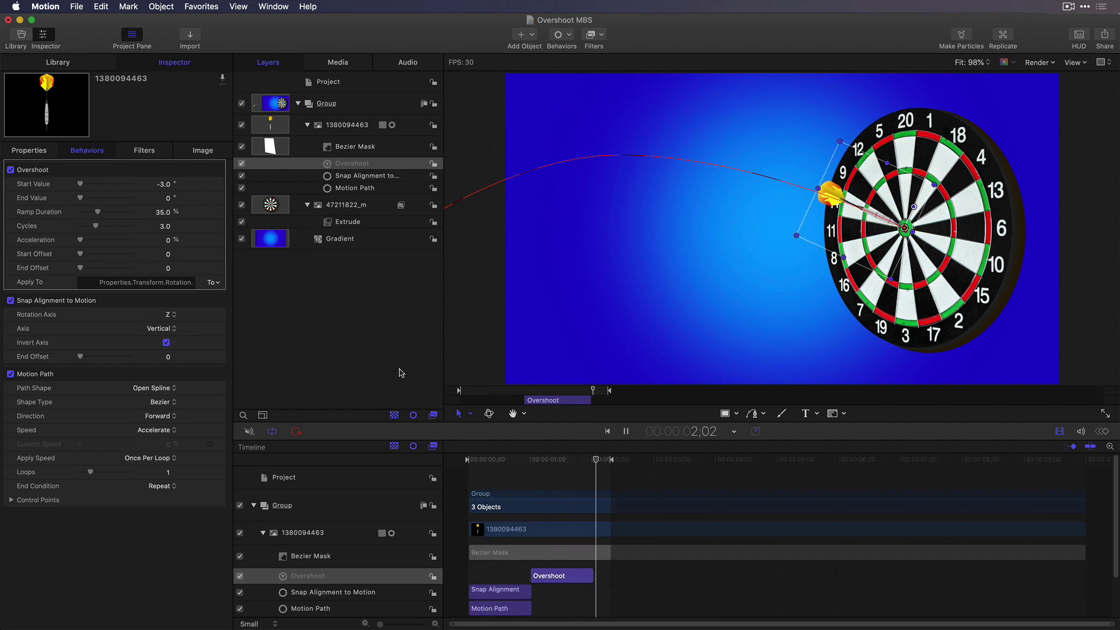
- Set the Overshoot Ramp Duration to 2% and play the flight until the dart hits the board
key("space")
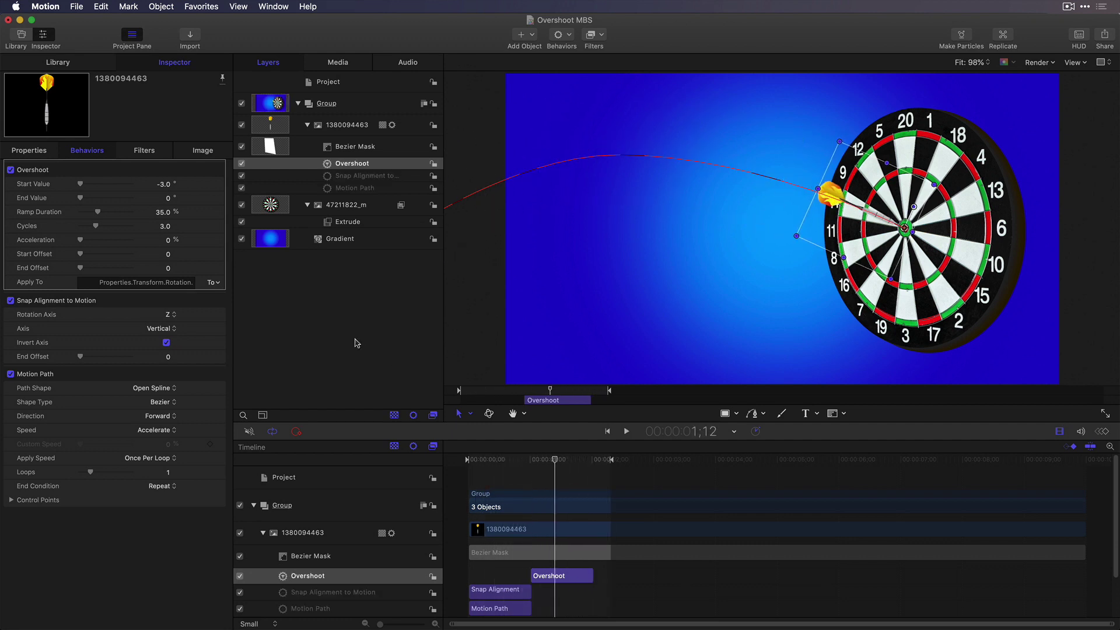
double_click(161, 213)
type("2")
key("Return")
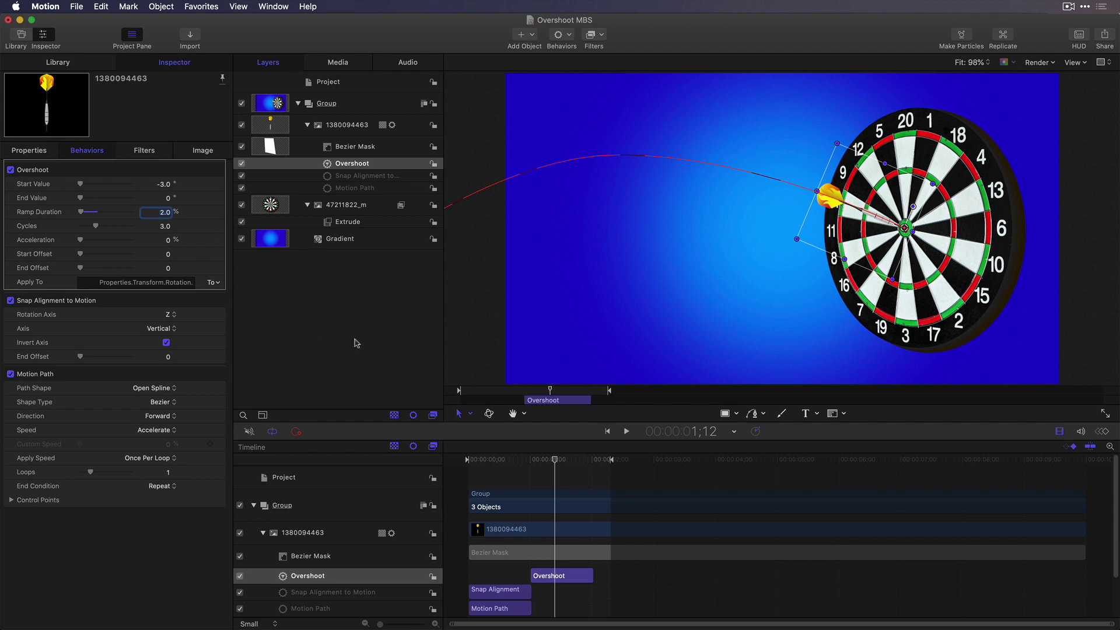
key("space")
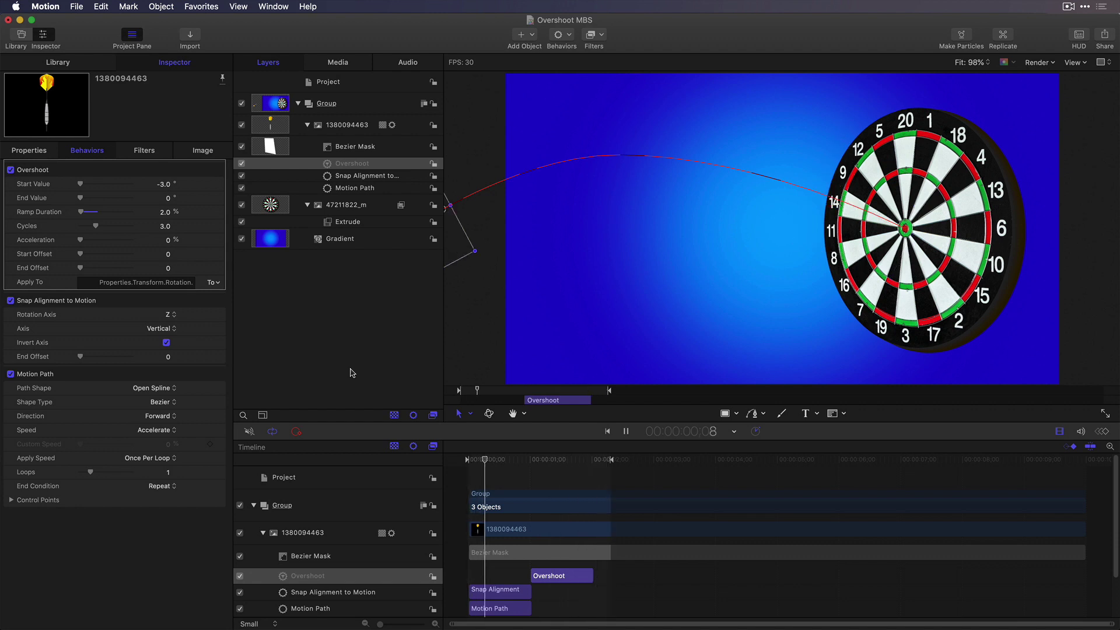
key("space")
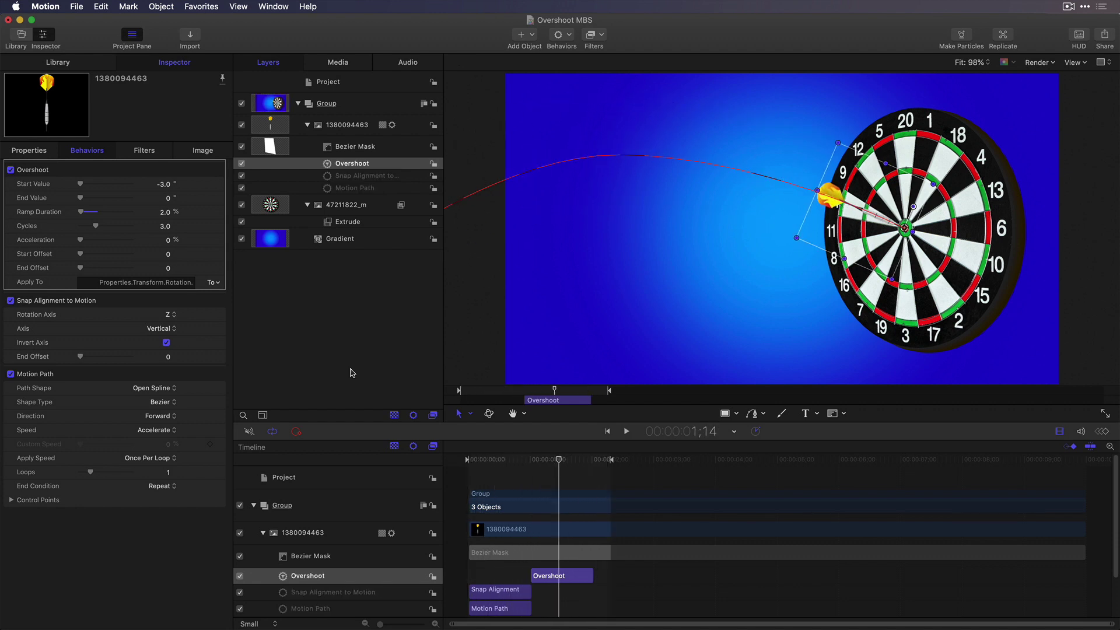
- Set Overshoot Cycles to 10, then replay the animation with everything deselected
left_click(162, 227)
type("10")
key("Return")
key("space")
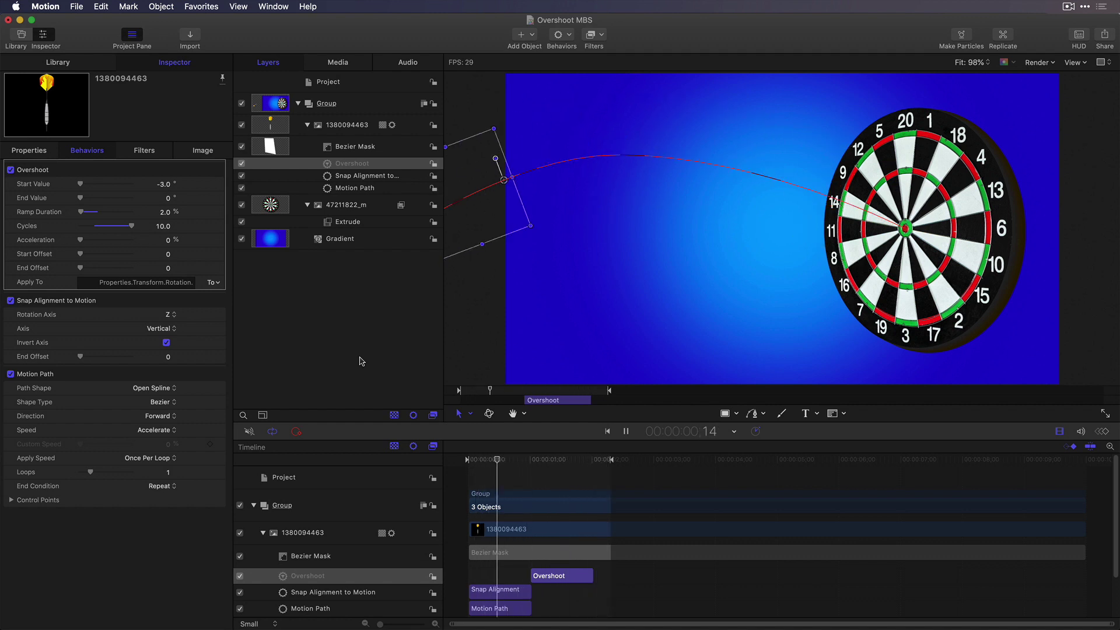
key("space")
left_click(387, 355)
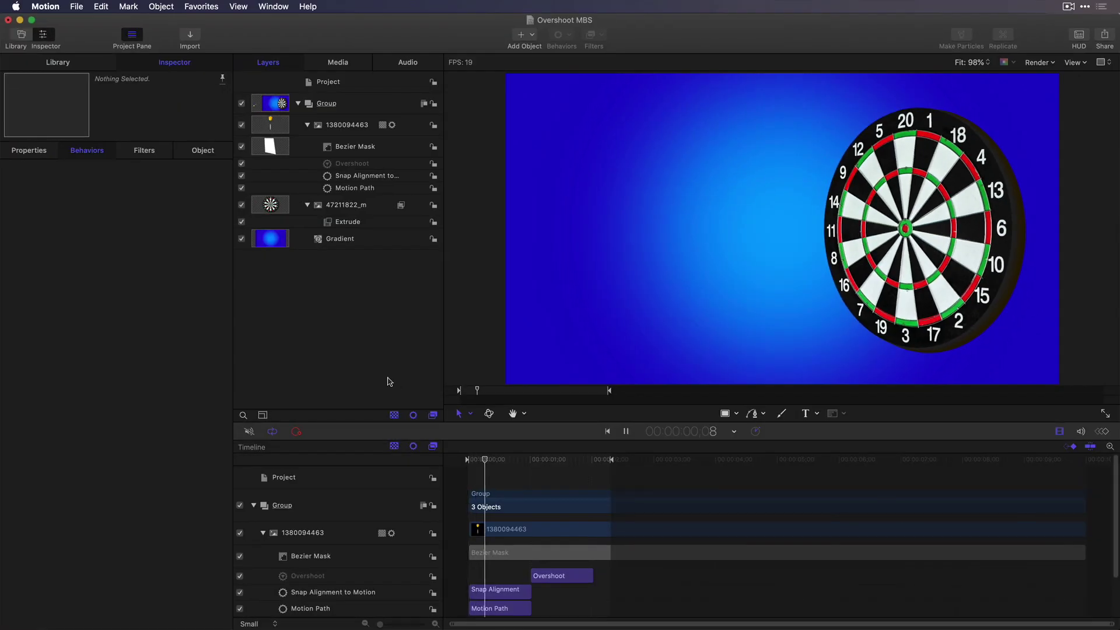
key("space")
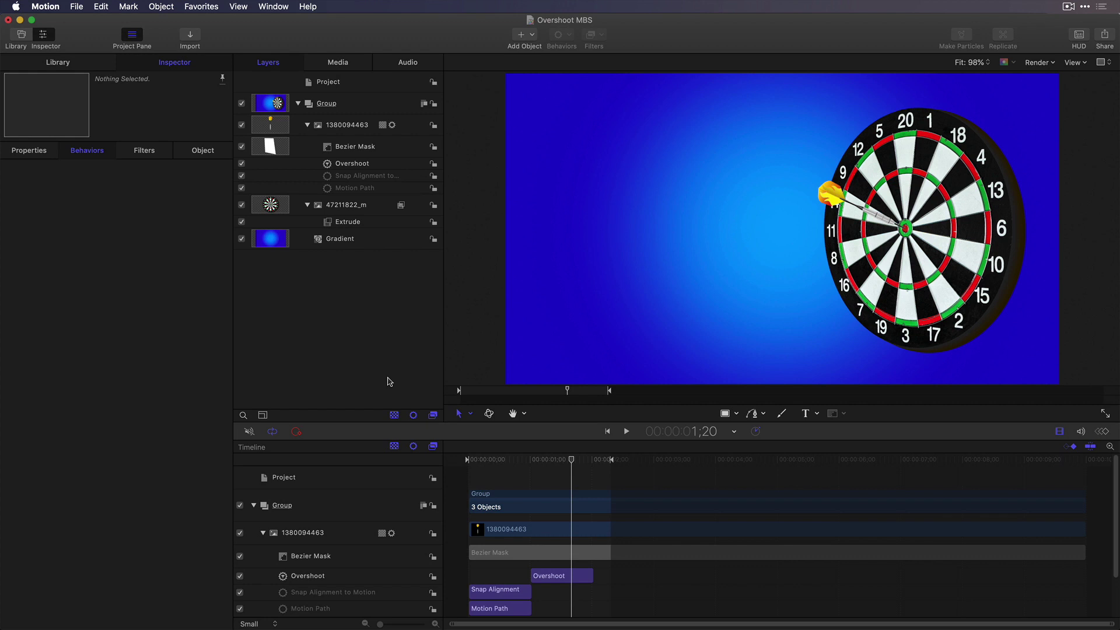
left_click(351, 130)
key("super+d")
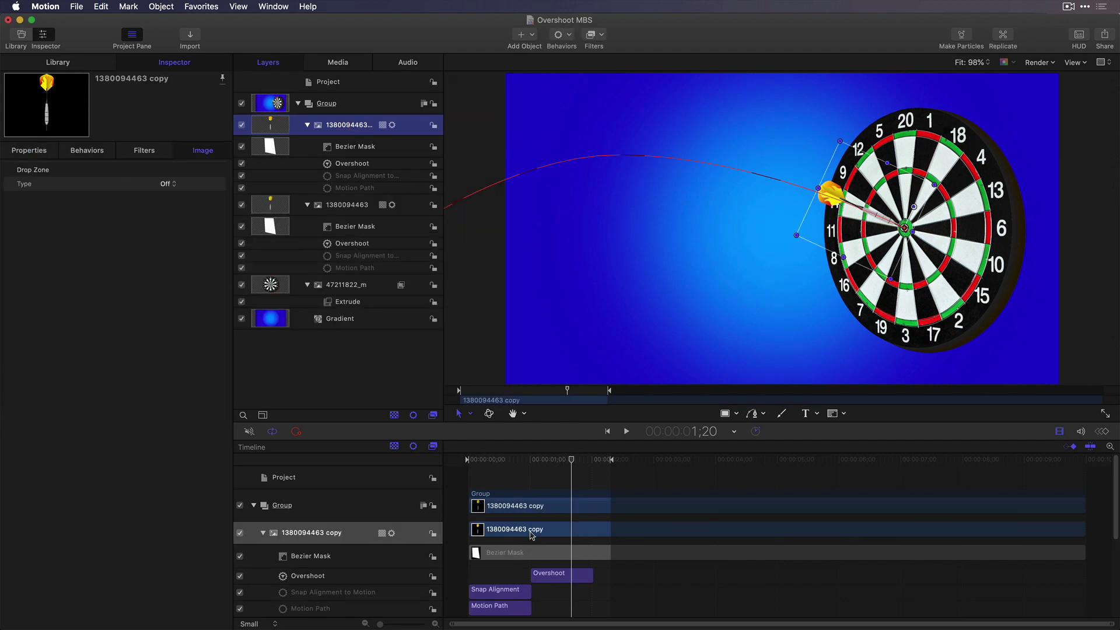
left_click_drag(547, 535, 599, 537)
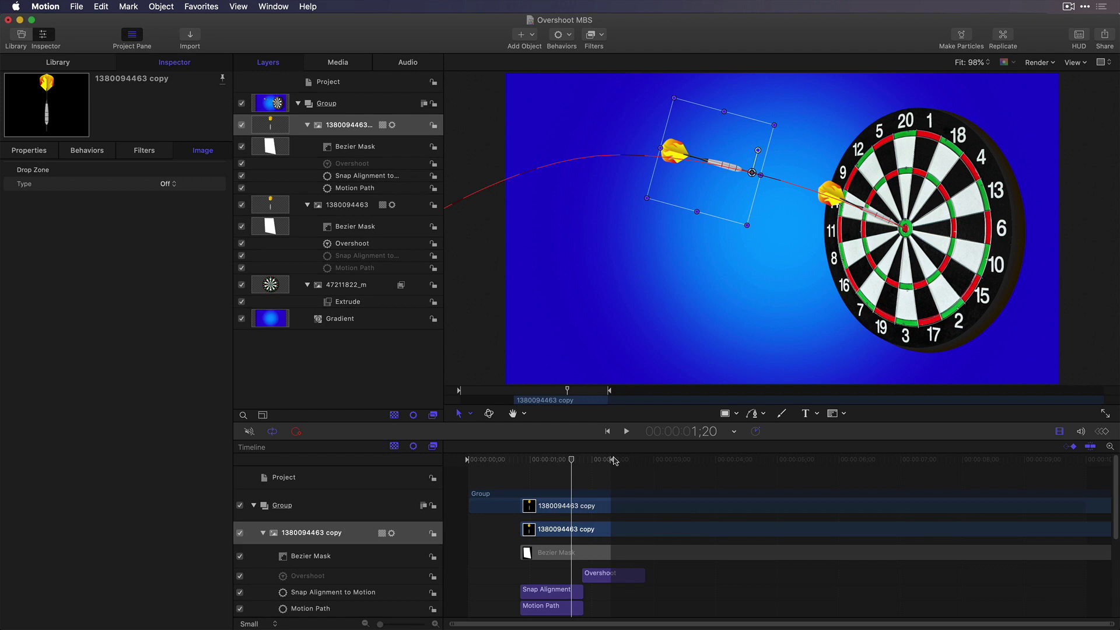
- Move the copy's motion path end point lower on the board and reshape its arc
left_click_drag(613, 464, 560, 460)
left_click(541, 607)
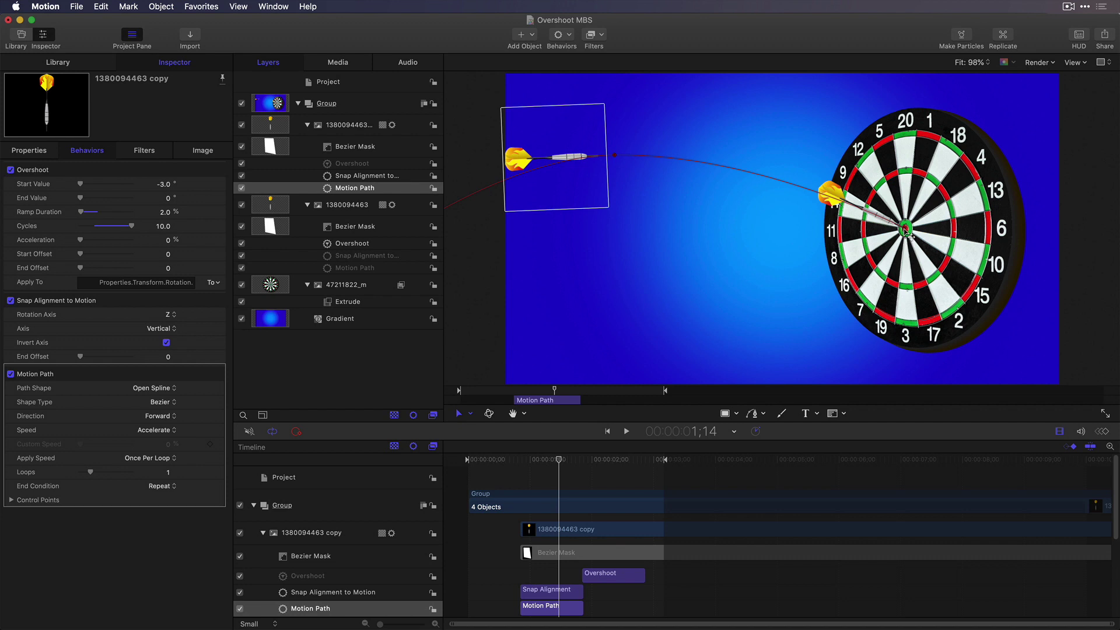
left_click_drag(906, 231, 871, 265)
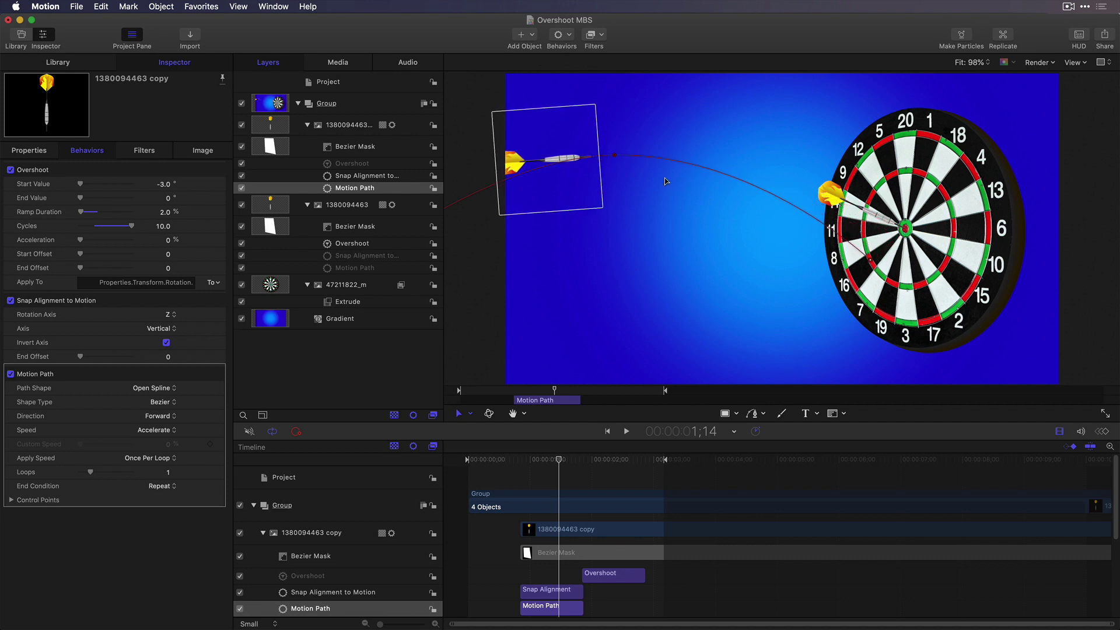
left_click_drag(612, 156, 624, 146)
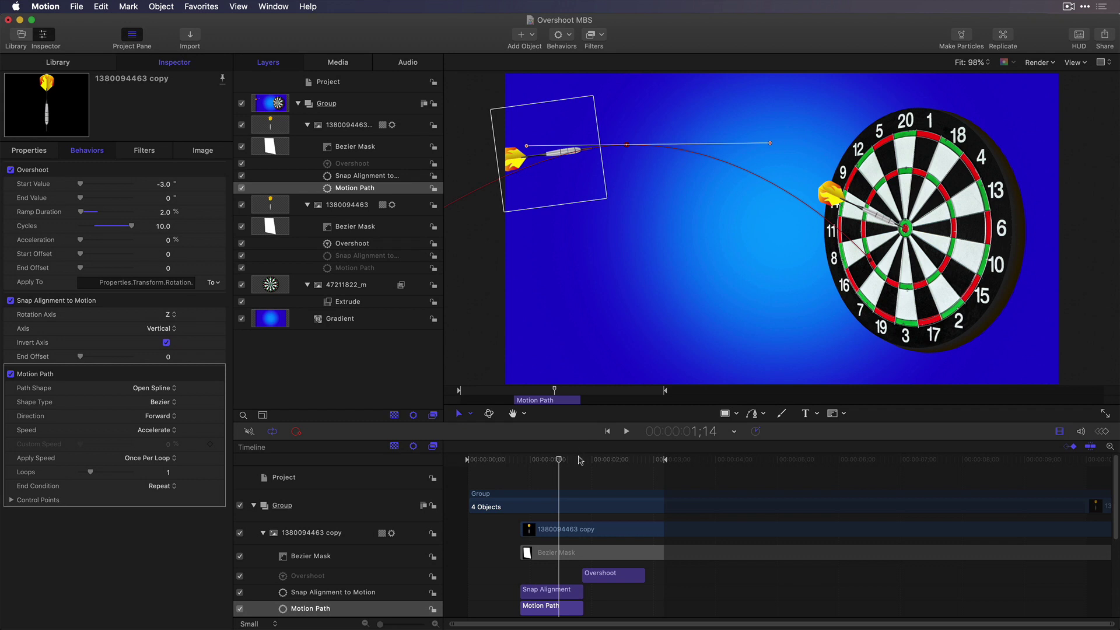
- Rotate the second dart to angle into the board at impact, then clear the selection
left_click_drag(580, 461, 644, 460)
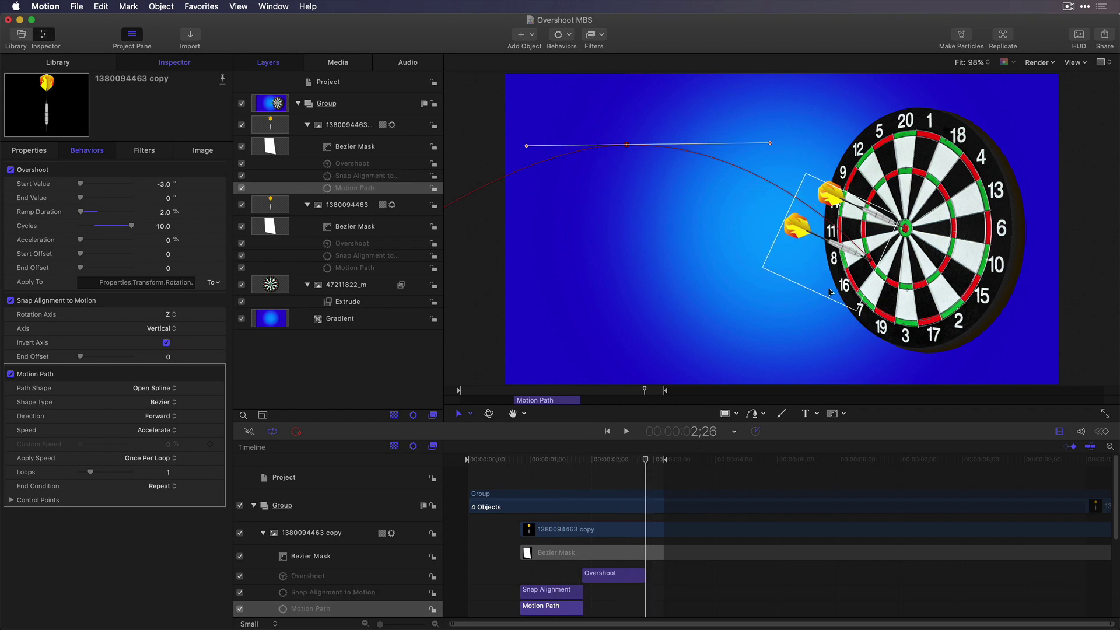
left_click(875, 245)
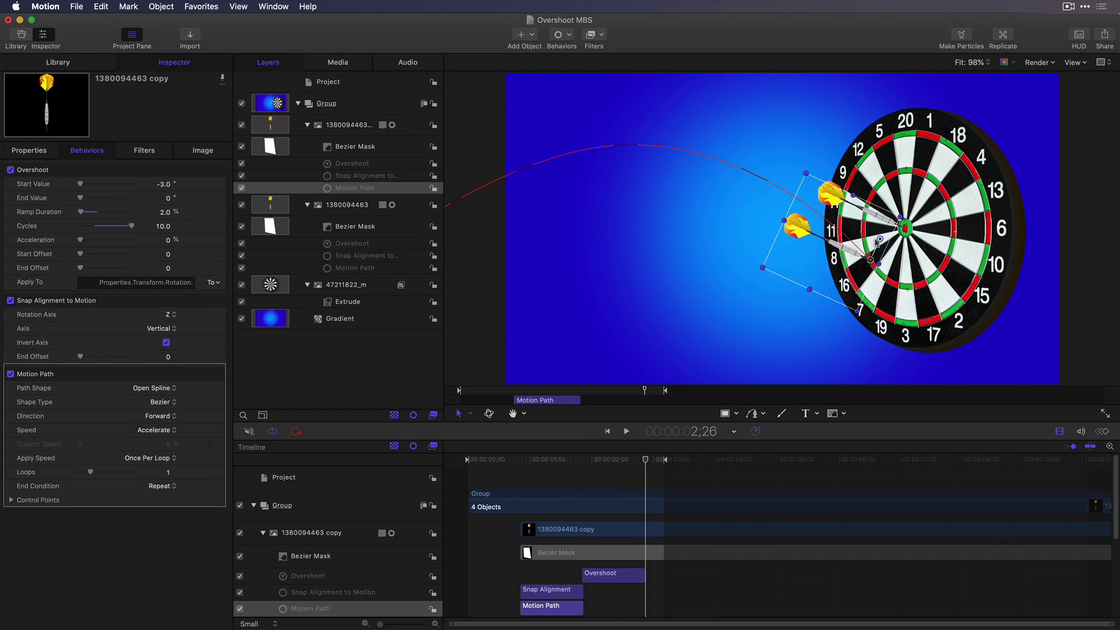
left_click_drag(879, 244, 888, 242)
left_click(382, 344)
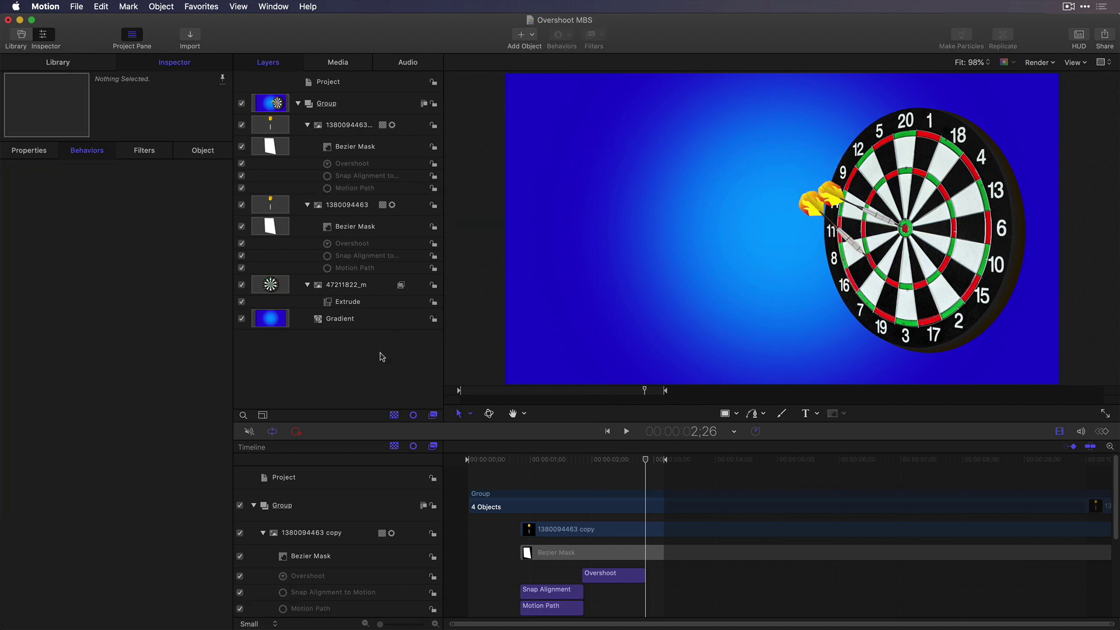
key("space")
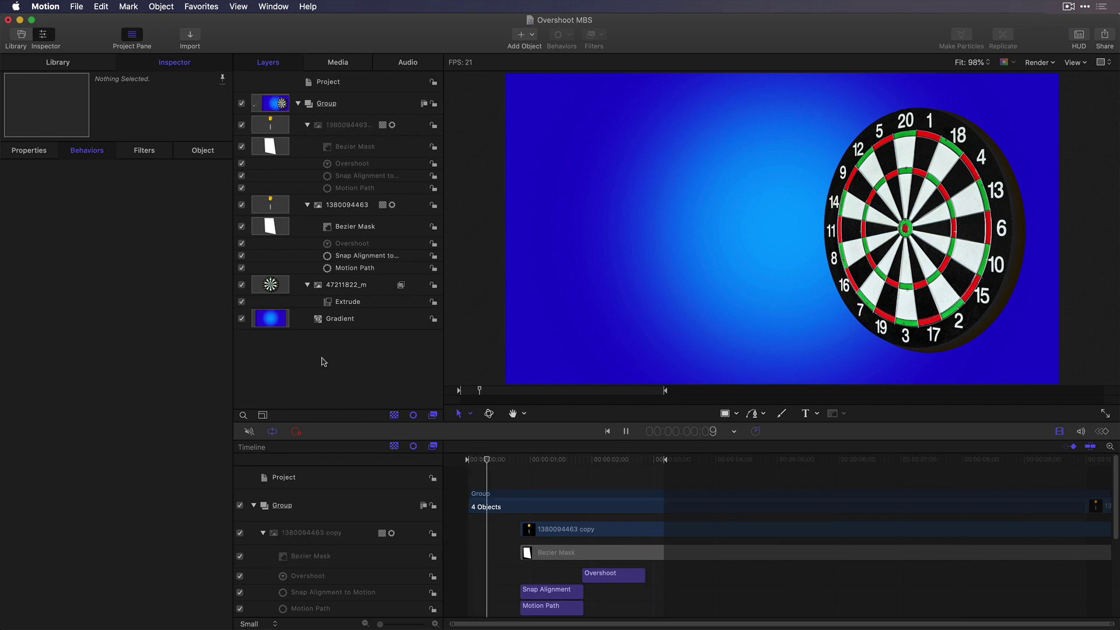